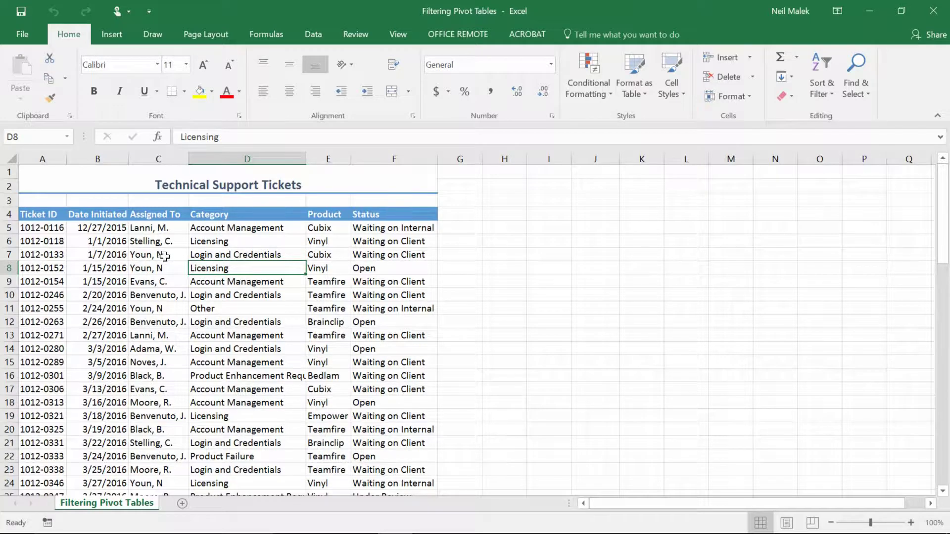
# Highlight the Assigned To, Category, Product and Status columns of the ticket data.
pyautogui.moveTo(154, 215); pyautogui.dragTo(188, 378)
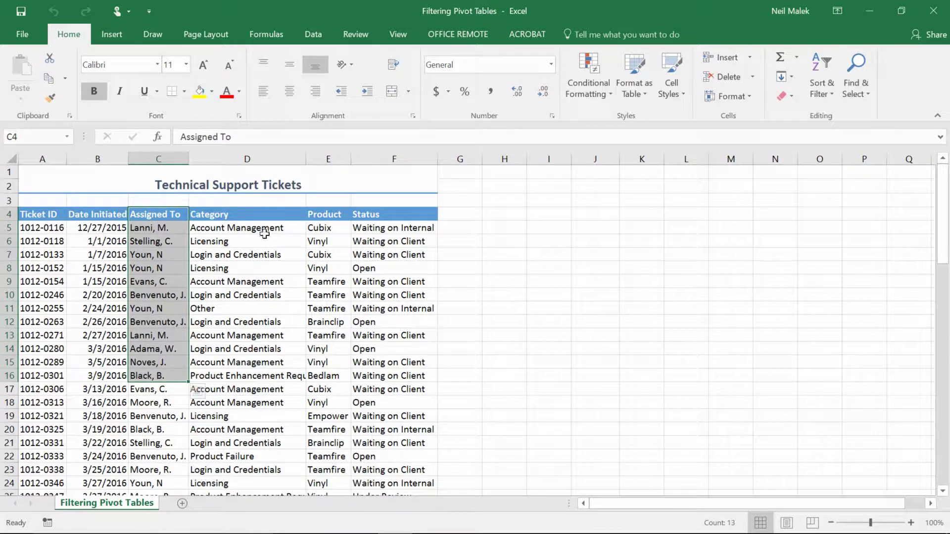
pyautogui.moveTo(262, 215); pyautogui.dragTo(307, 377)
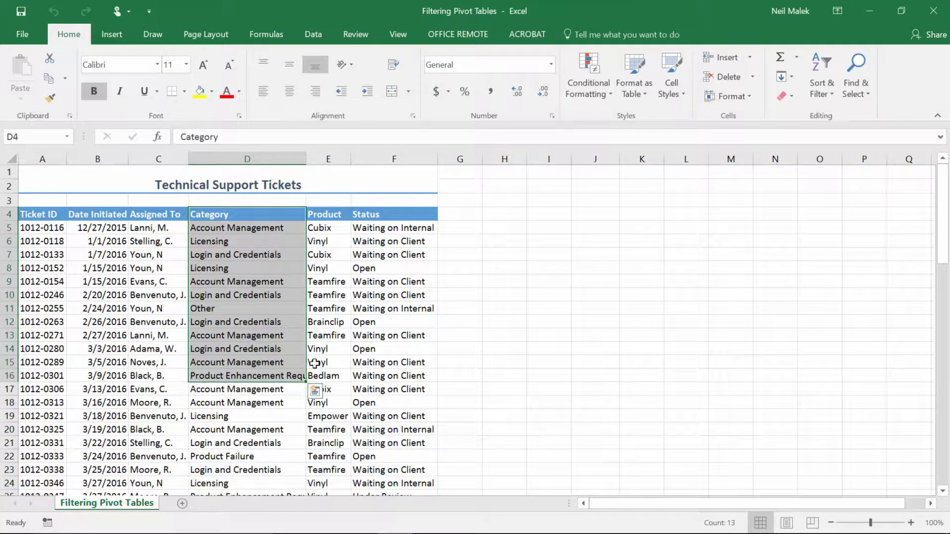
pyautogui.moveTo(322, 214); pyautogui.dragTo(328, 364)
pyautogui.moveTo(399, 216); pyautogui.dragTo(401, 364)
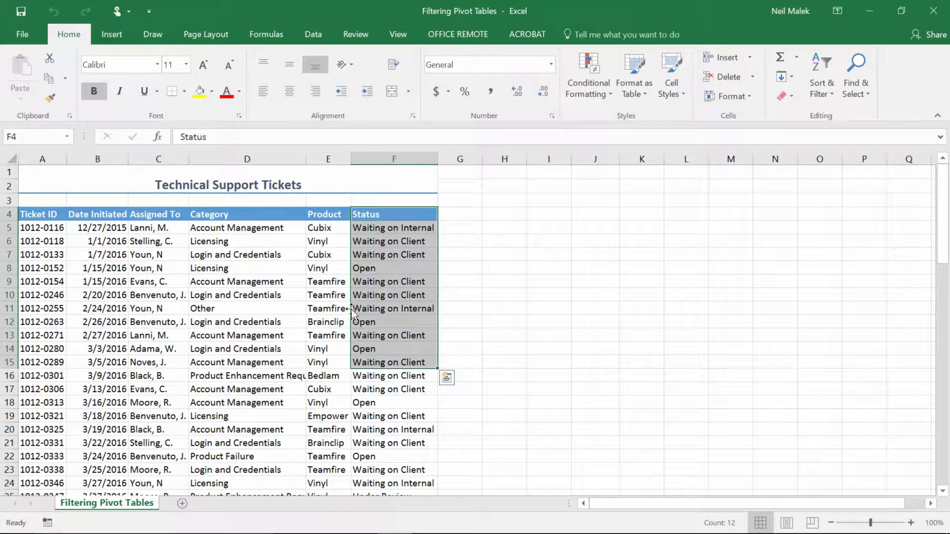
pyautogui.click(307, 275)
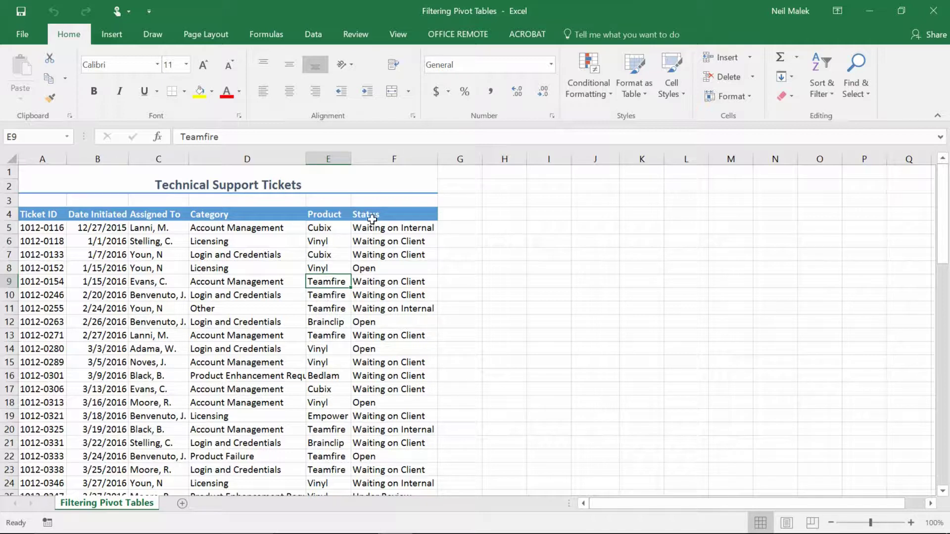
pyautogui.moveTo(368, 217); pyautogui.dragTo(375, 342)
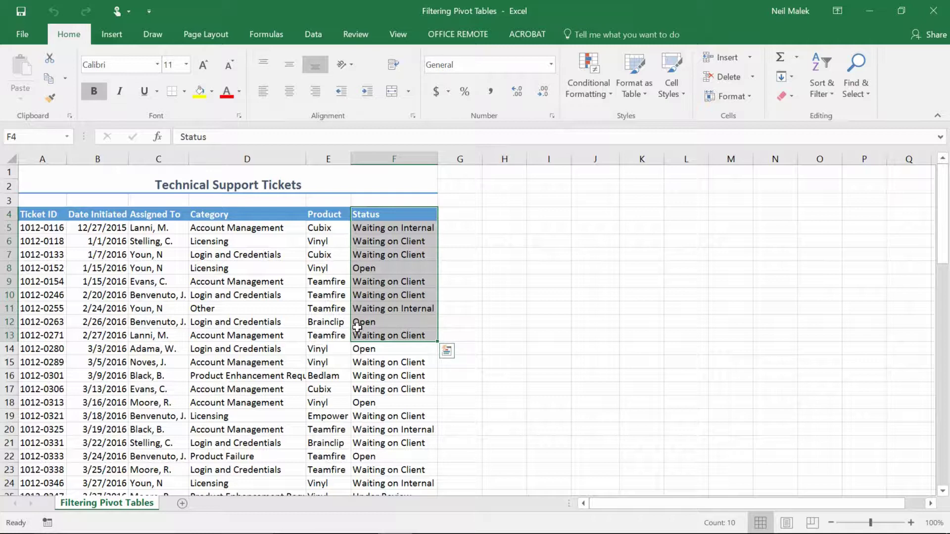
pyautogui.click(240, 271)
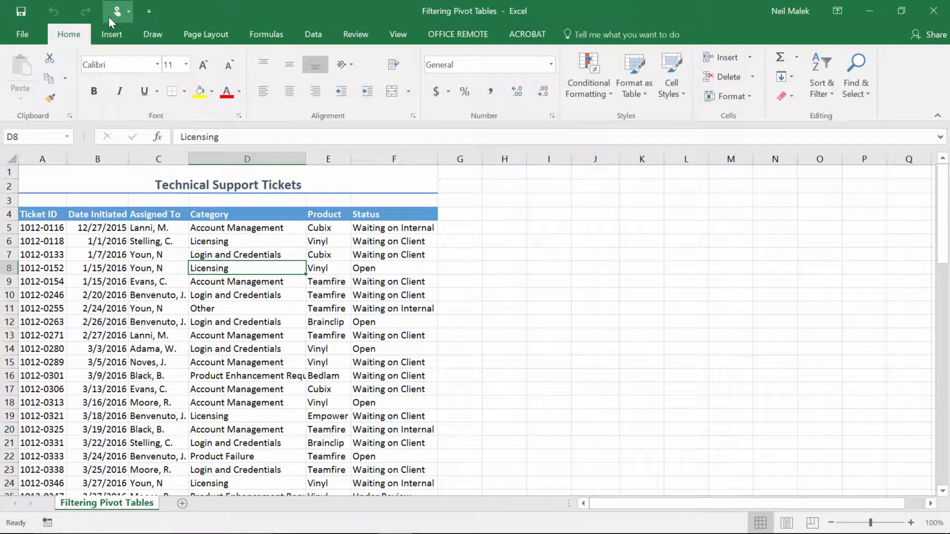
# Insert a PivotTable from range A4:F76 on a new worksheet.
pyautogui.click(112, 36)
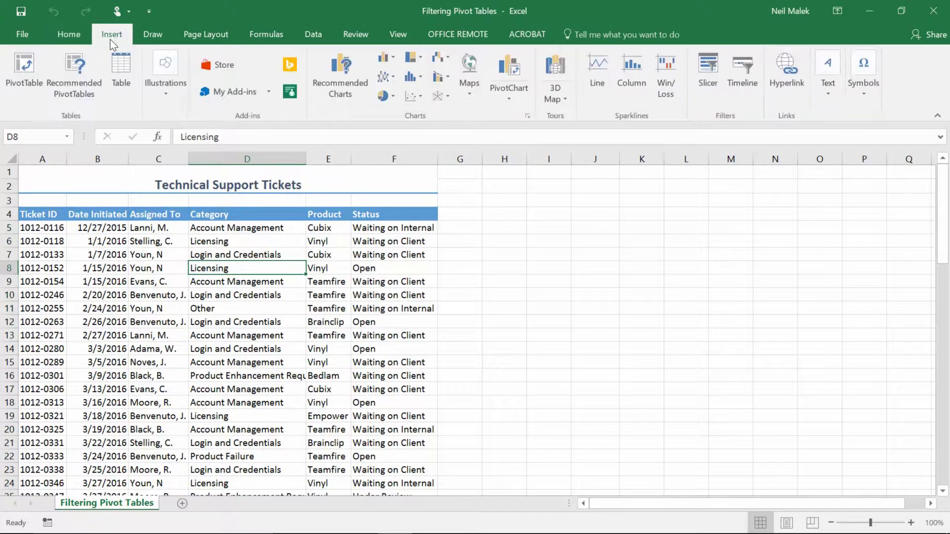
pyautogui.click(34, 72)
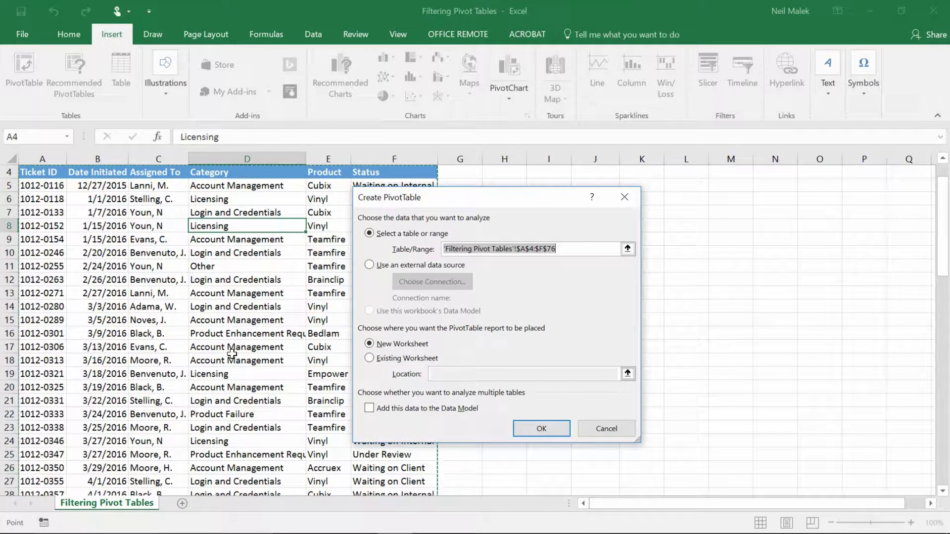
pyautogui.click(542, 429)
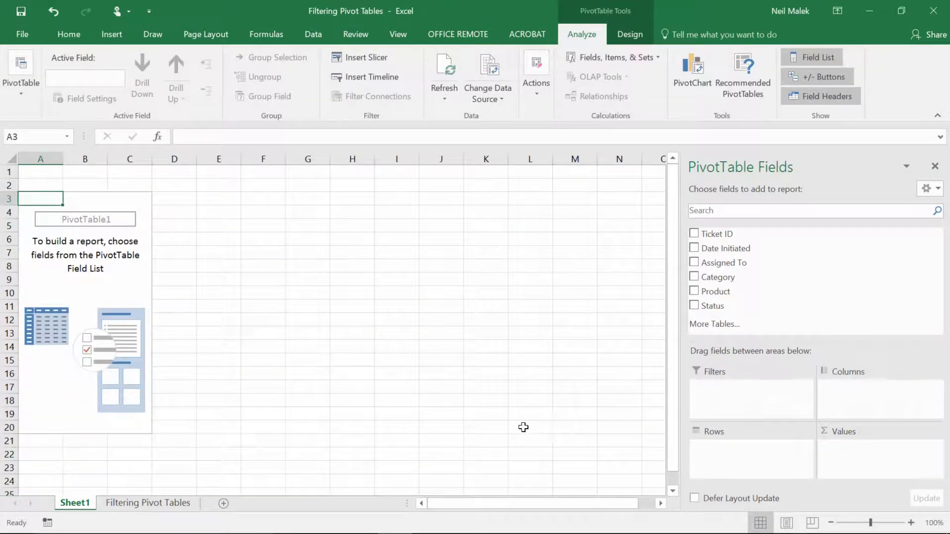
# Zoom to 130%, list Status as rows, and count Ticket IDs per status (72 total).
pyautogui.click(911, 523)
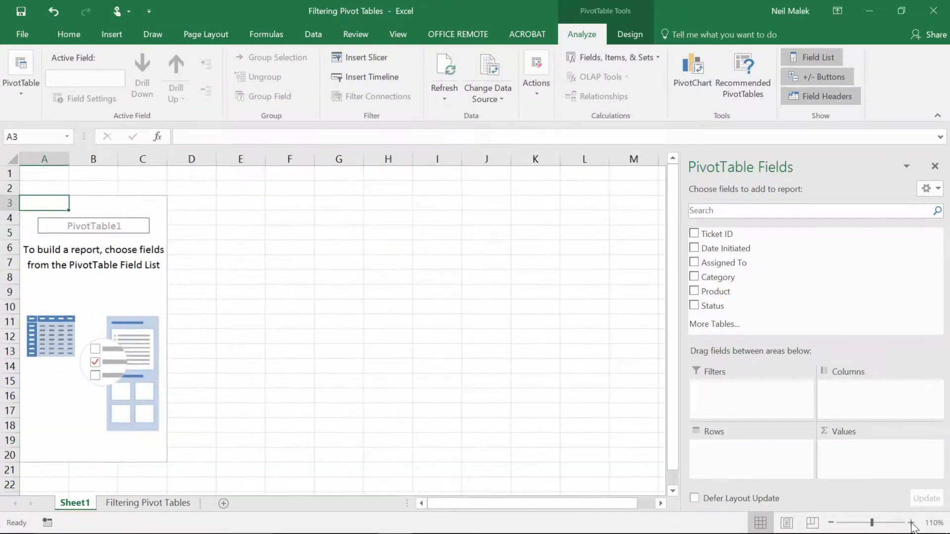
pyautogui.click(911, 523)
pyautogui.click(911, 523)
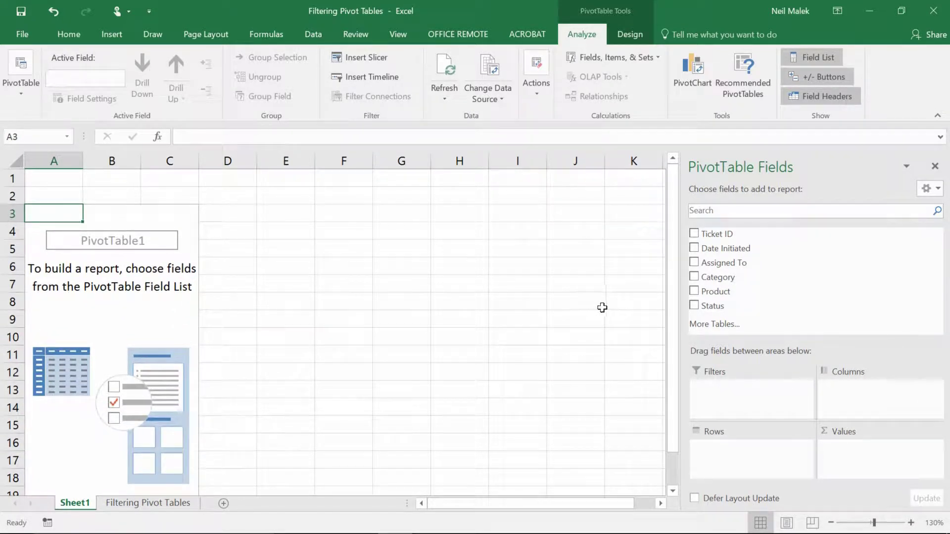
pyautogui.click(694, 307)
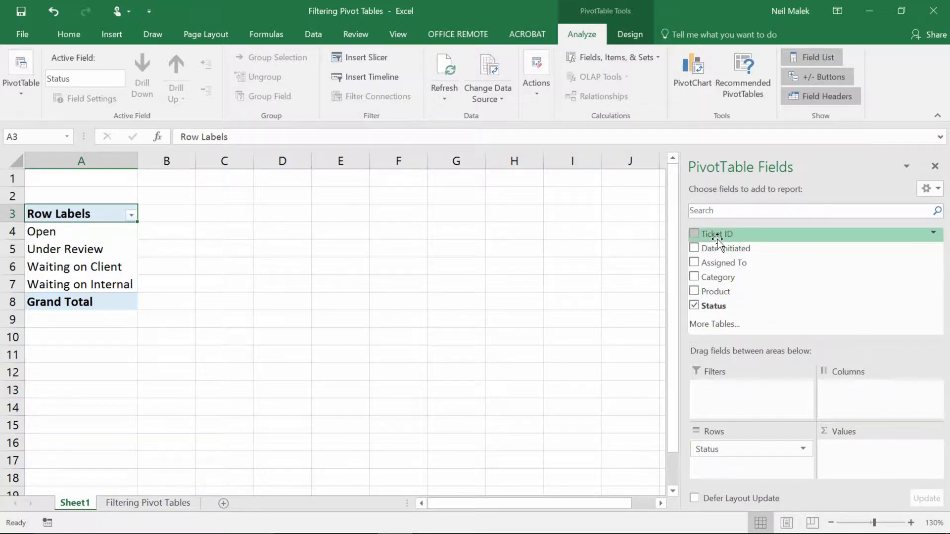
pyautogui.moveTo(719, 242); pyautogui.dragTo(893, 460)
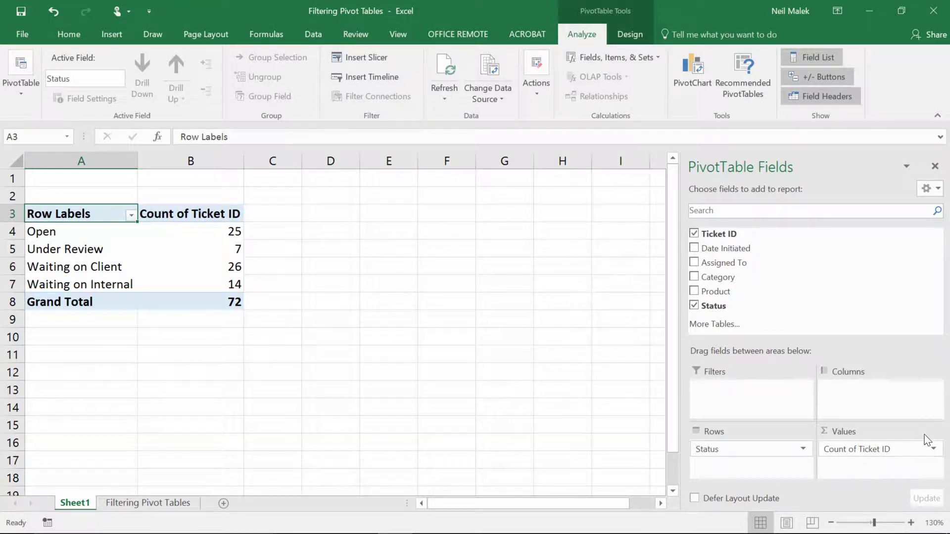
pyautogui.doubleClick(207, 213)
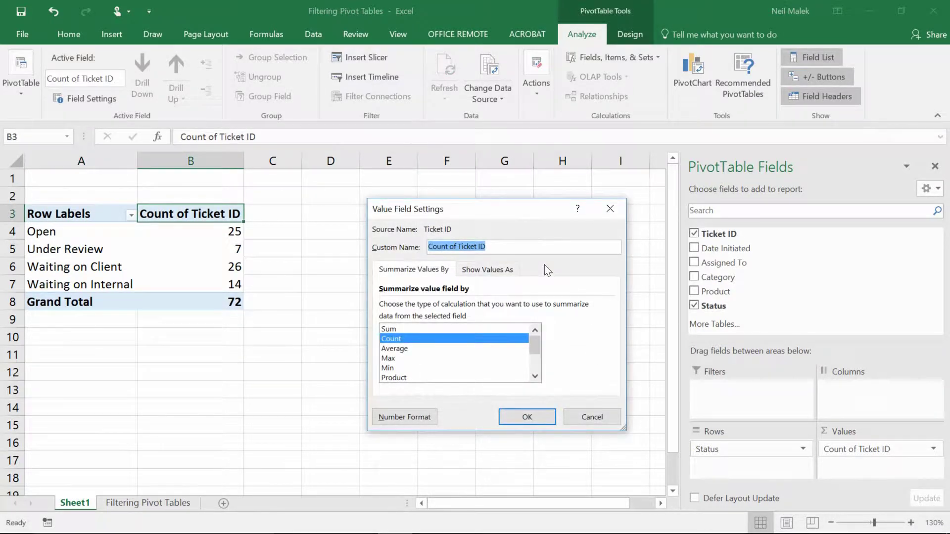
# Set the count column's custom name to 'No. Tickets'.
pyautogui.write('N')
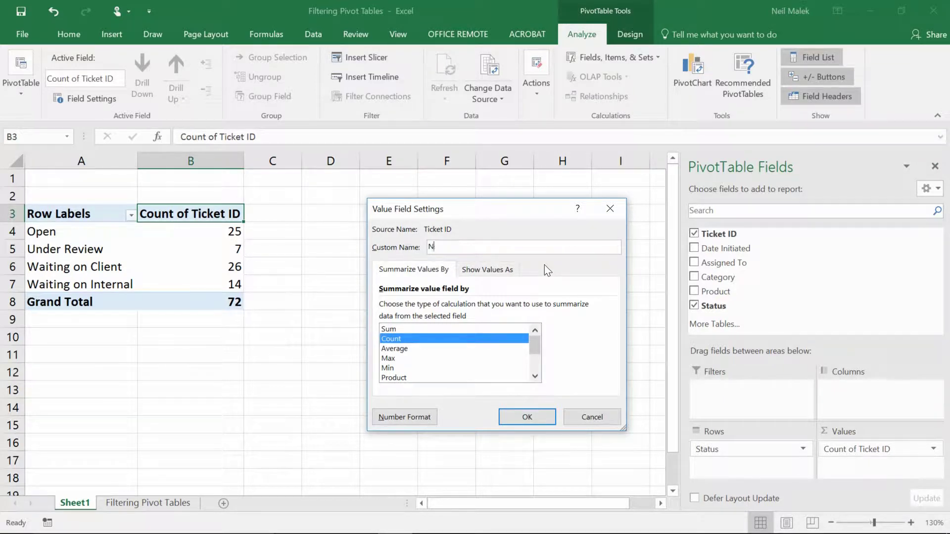
pyautogui.write('o. Tickets')
pyautogui.press('Return')
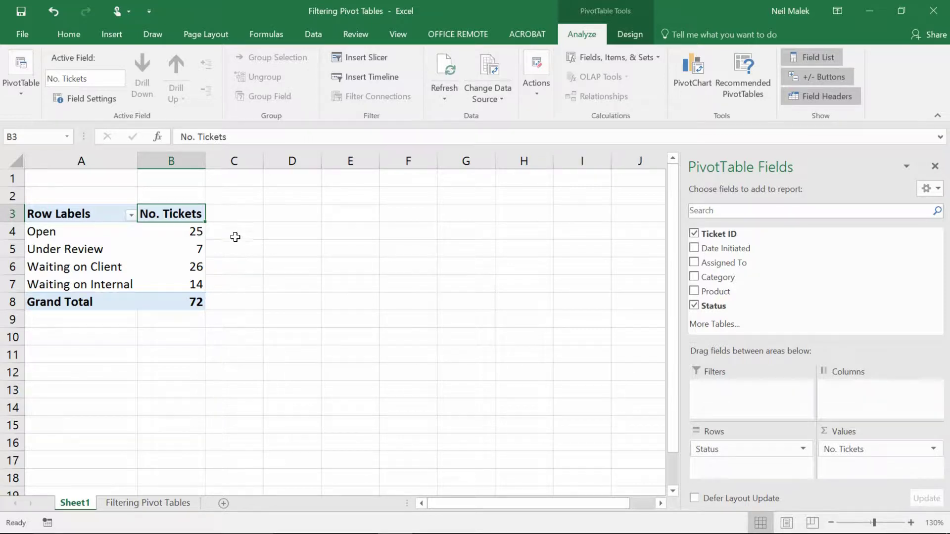
pyautogui.click(132, 215)
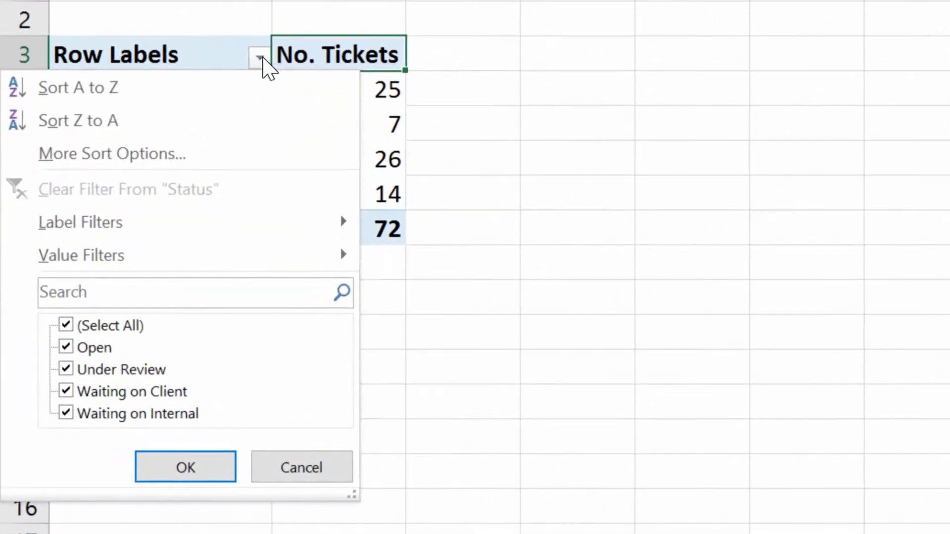
pyautogui.click(263, 57)
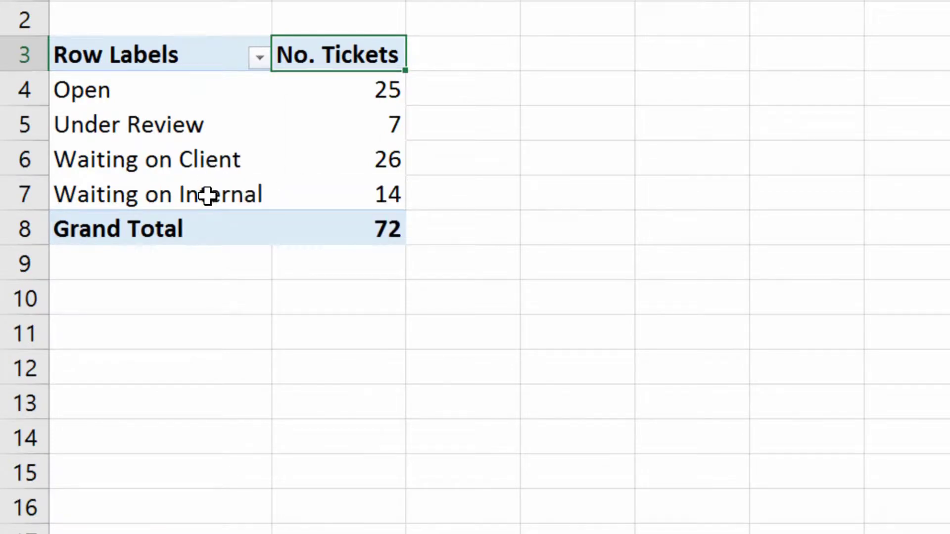
pyautogui.click(258, 59)
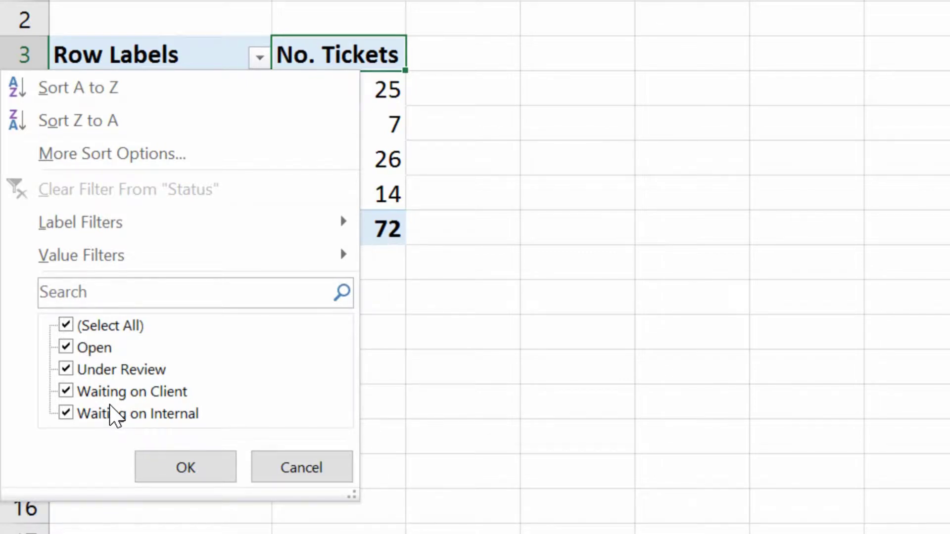
pyautogui.click(66, 392)
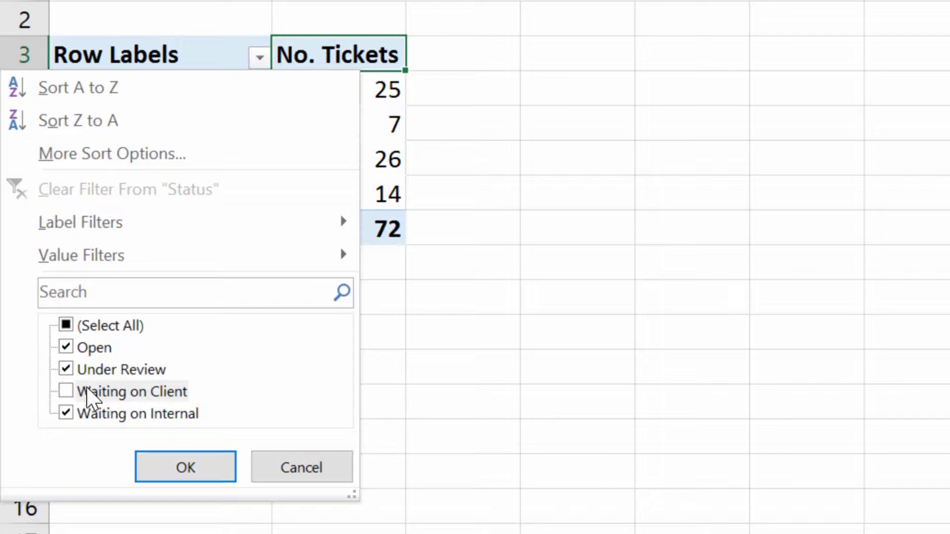
pyautogui.click(170, 471)
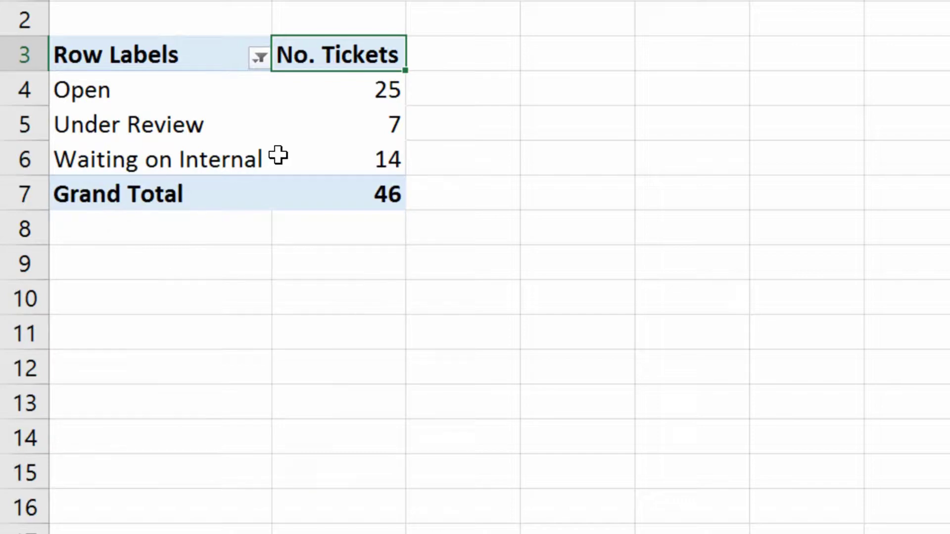
pyautogui.click(349, 192)
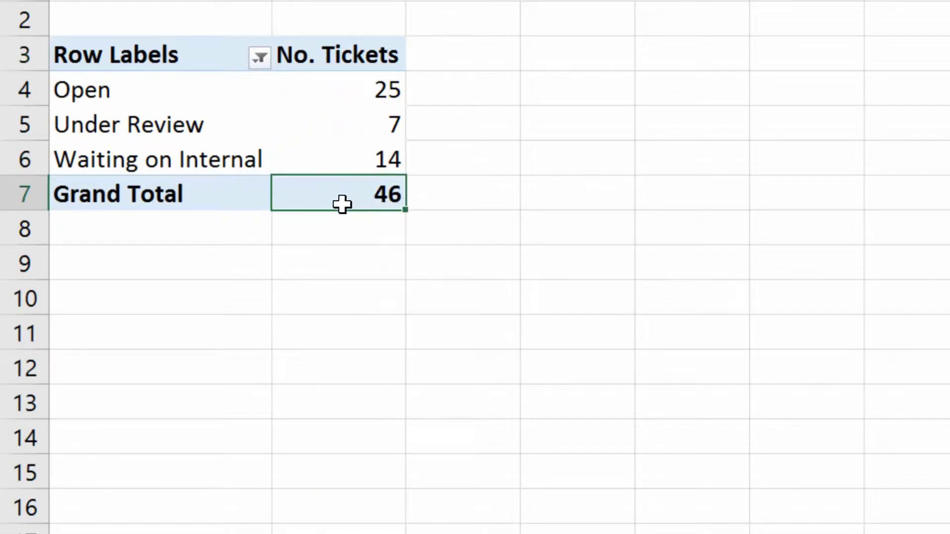
pyautogui.moveTo(340, 204)
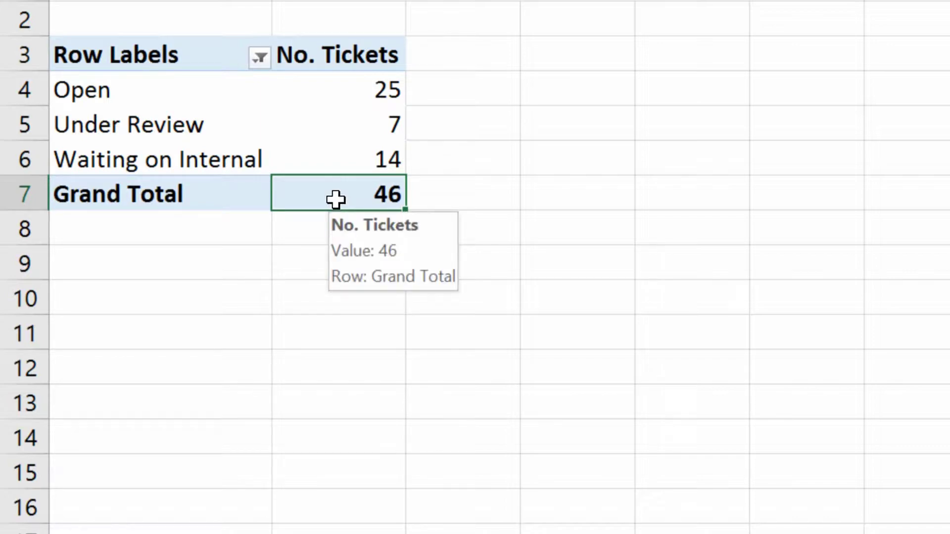
pyautogui.click(260, 58)
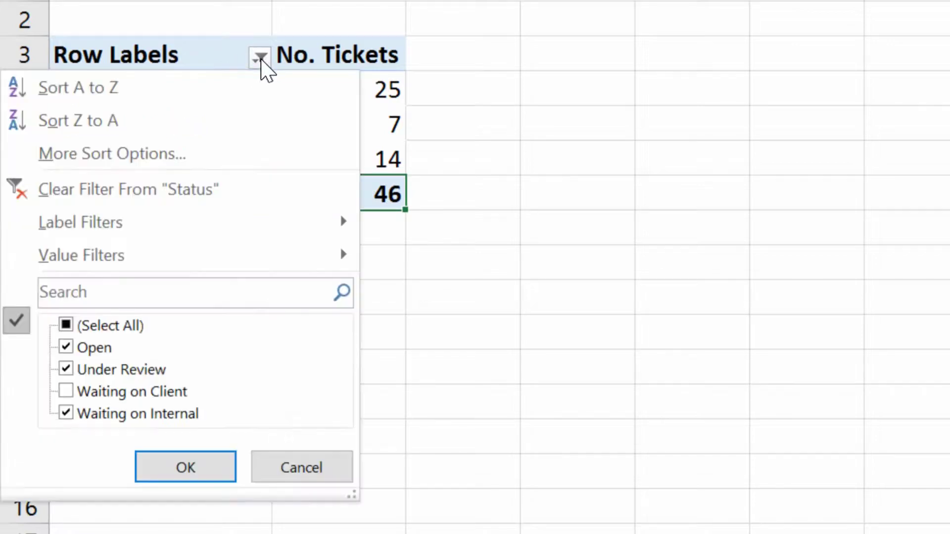
pyautogui.click(69, 326)
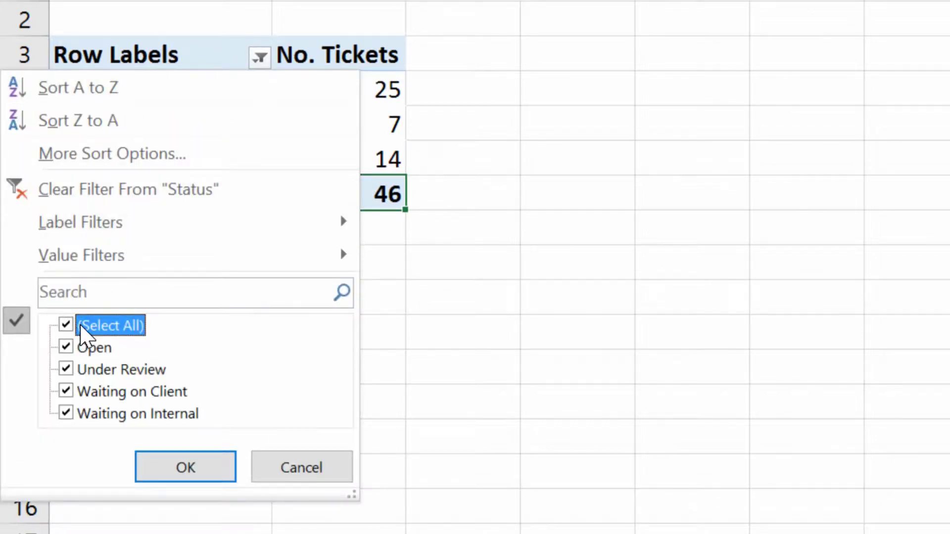
pyautogui.click(190, 474)
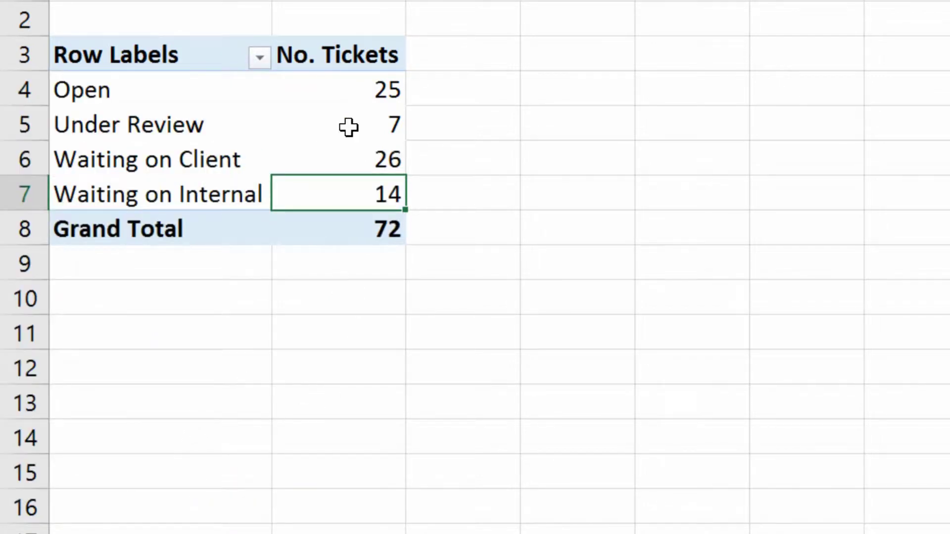
# Preview the Status filter menu, then select the four status labels and their counts.
pyautogui.click(261, 58)
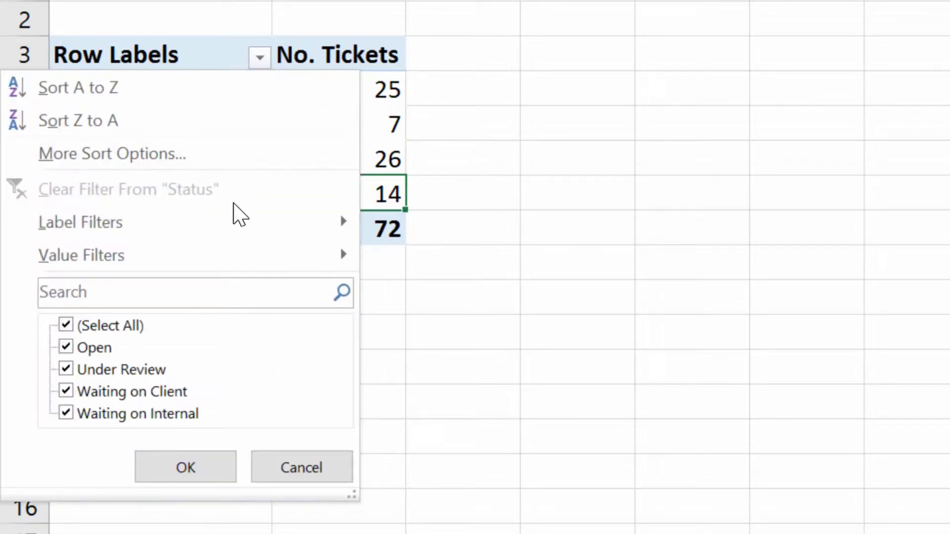
pyautogui.moveTo(227, 244)
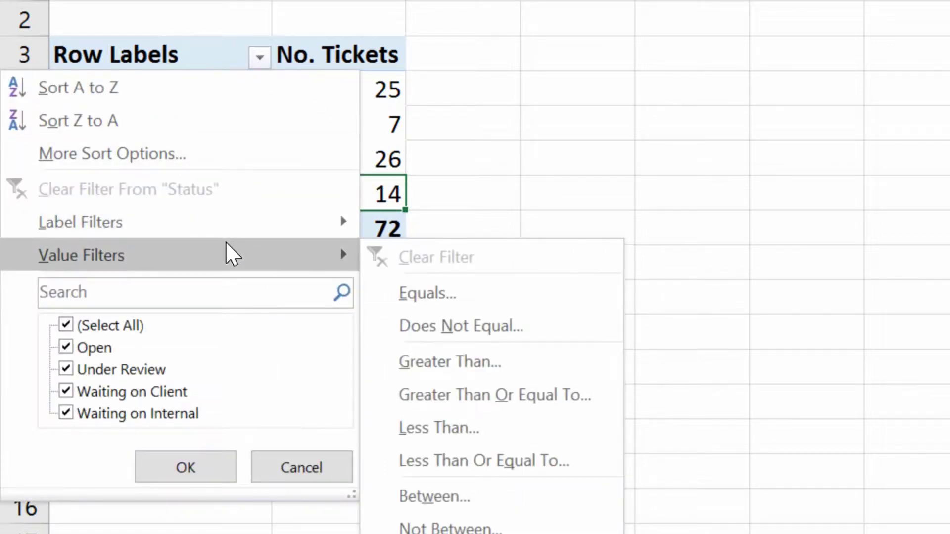
pyautogui.moveTo(229, 224)
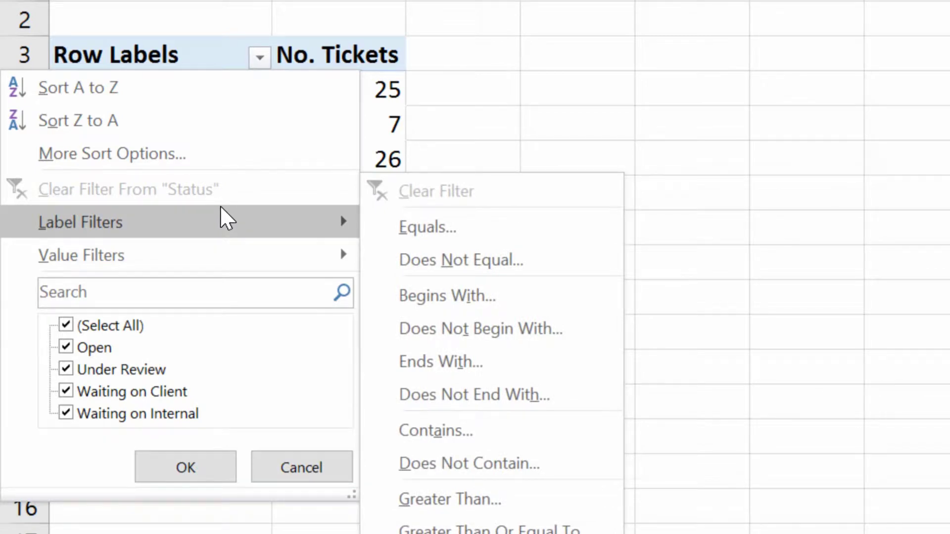
pyautogui.click(191, 57)
pyautogui.moveTo(143, 91); pyautogui.dragTo(131, 195)
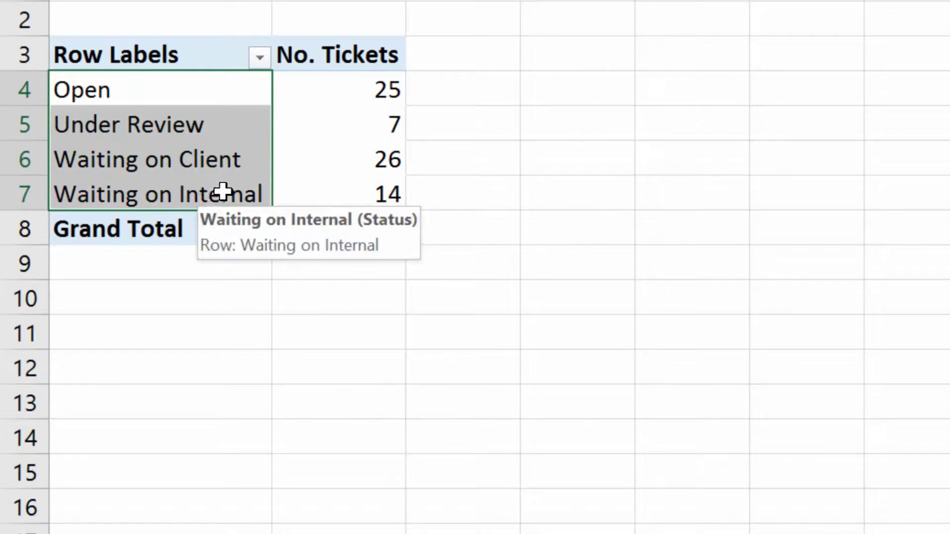
pyautogui.moveTo(349, 96); pyautogui.dragTo(329, 204)
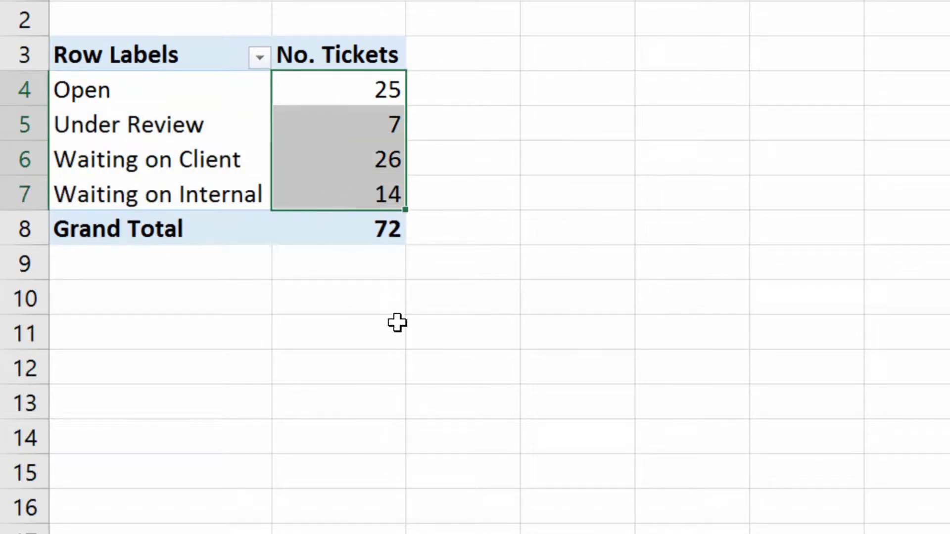
# Reopen the Status row filter at its Label Filters submenu.
pyautogui.click(216, 106)
pyautogui.click(259, 58)
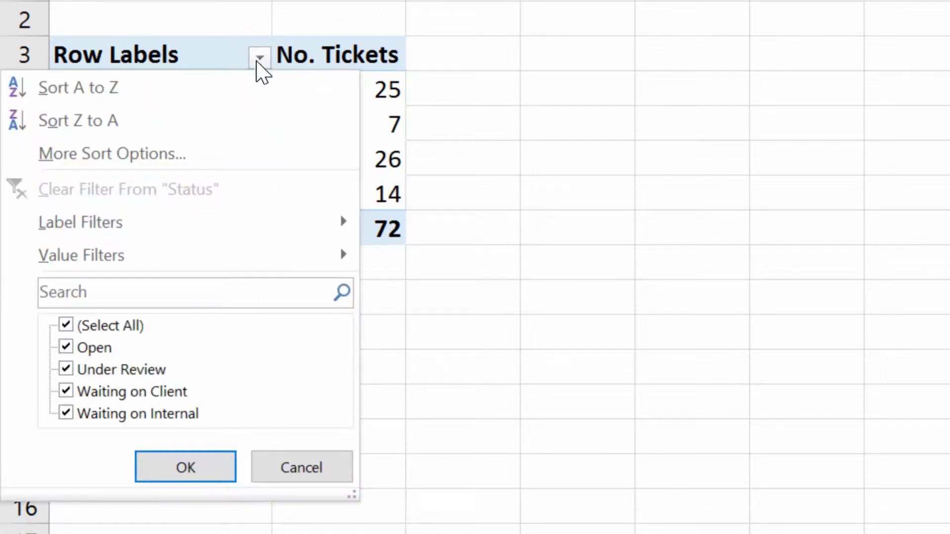
pyautogui.moveTo(239, 228)
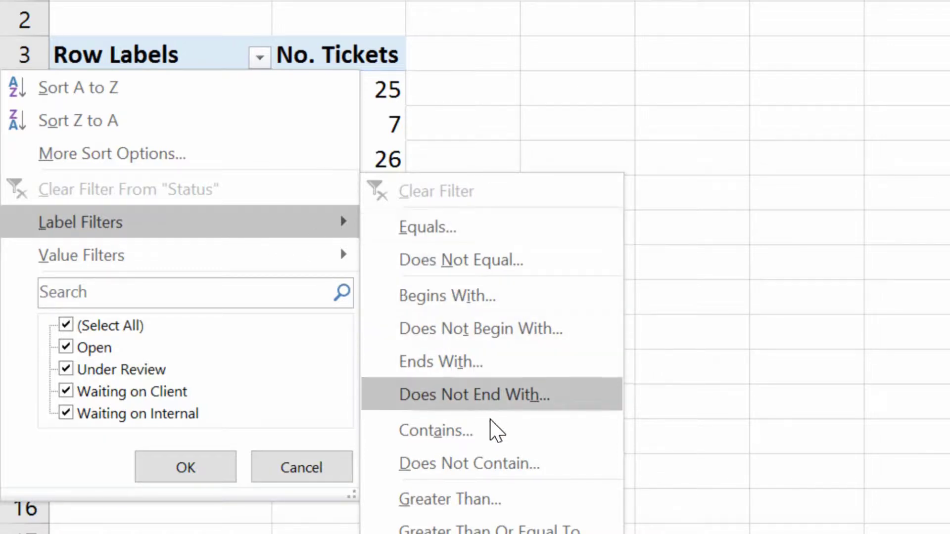
# Apply a 'contains Waiting' label filter, leaving Waiting on Client and Waiting on Internal (40).
pyautogui.click(455, 438)
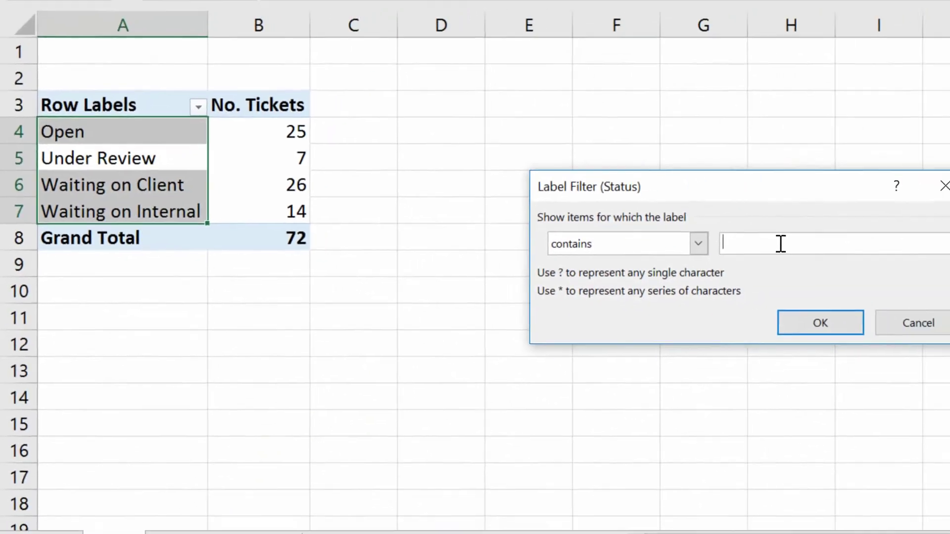
pyautogui.write('Waiting')
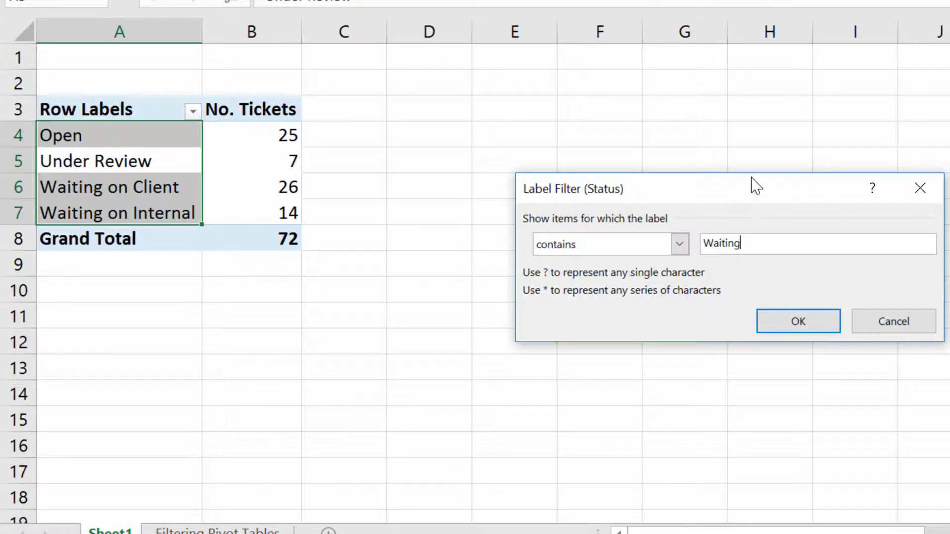
pyautogui.moveTo(736, 191); pyautogui.dragTo(535, 126)
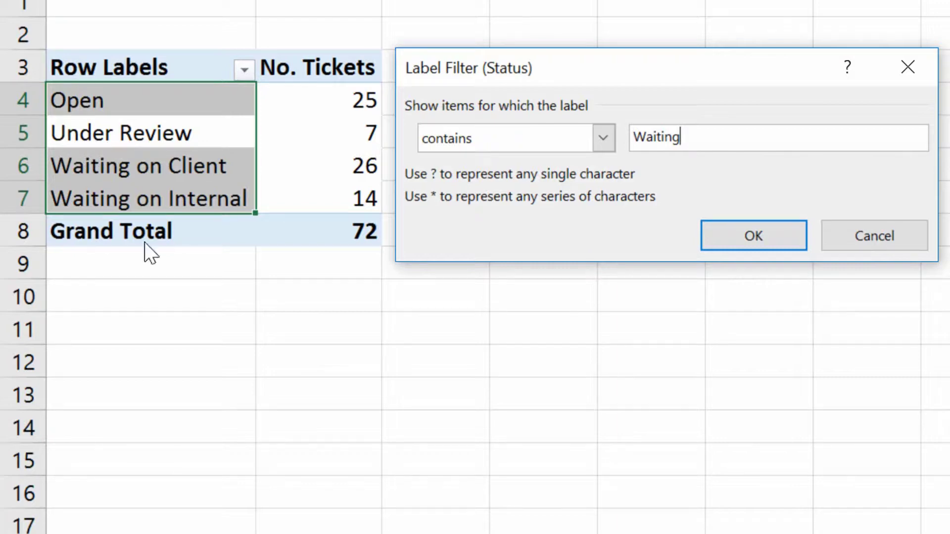
pyautogui.click(765, 243)
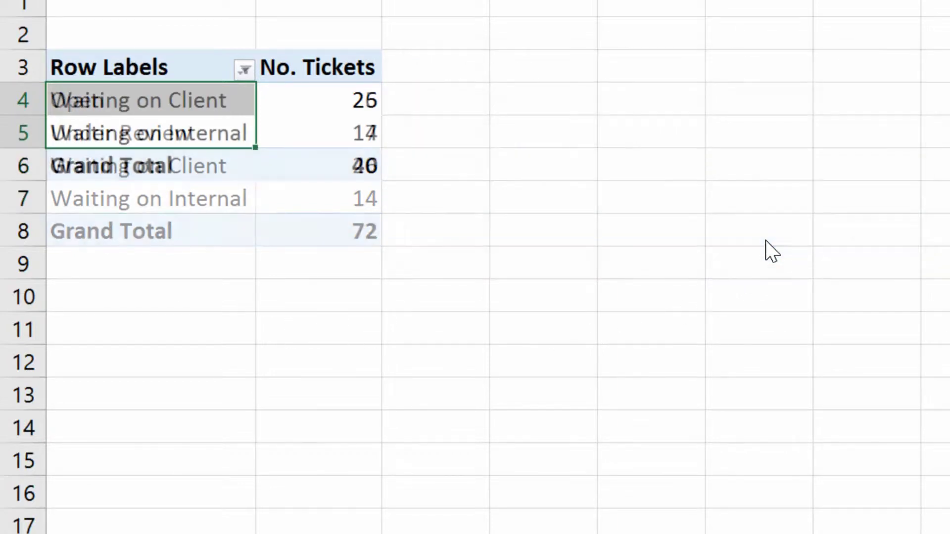
pyautogui.click(243, 70)
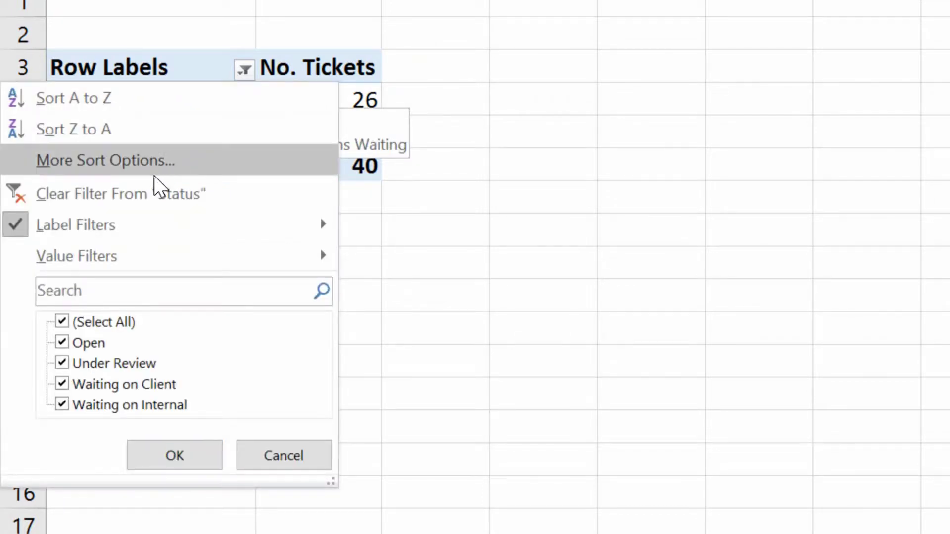
# Clear the Status filter and add Category and Product as report filters above the pivot.
pyautogui.click(153, 194)
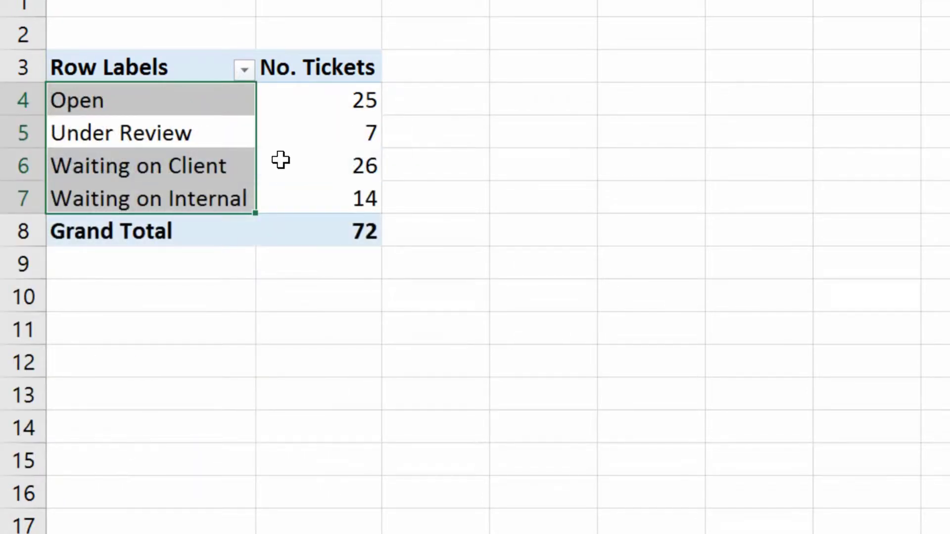
pyautogui.click(280, 160)
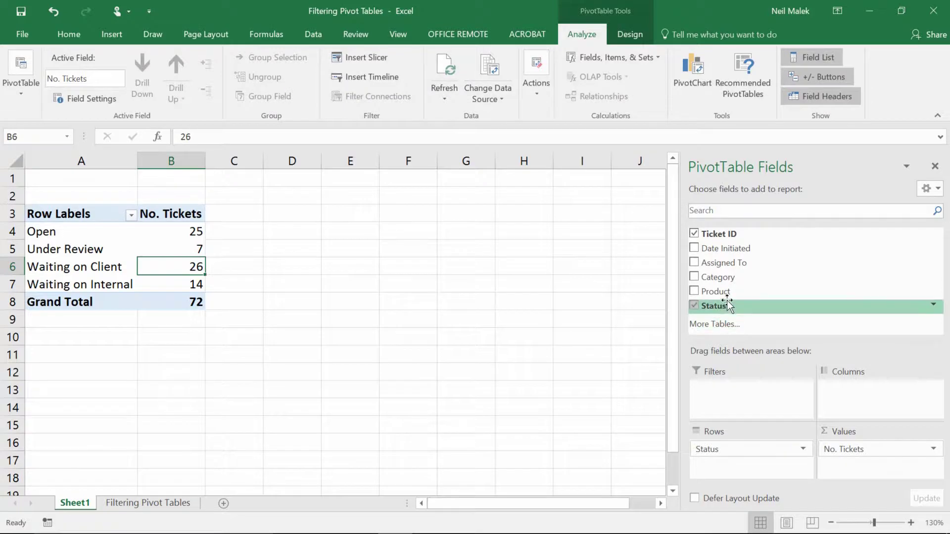
pyautogui.moveTo(727, 283); pyautogui.dragTo(754, 399)
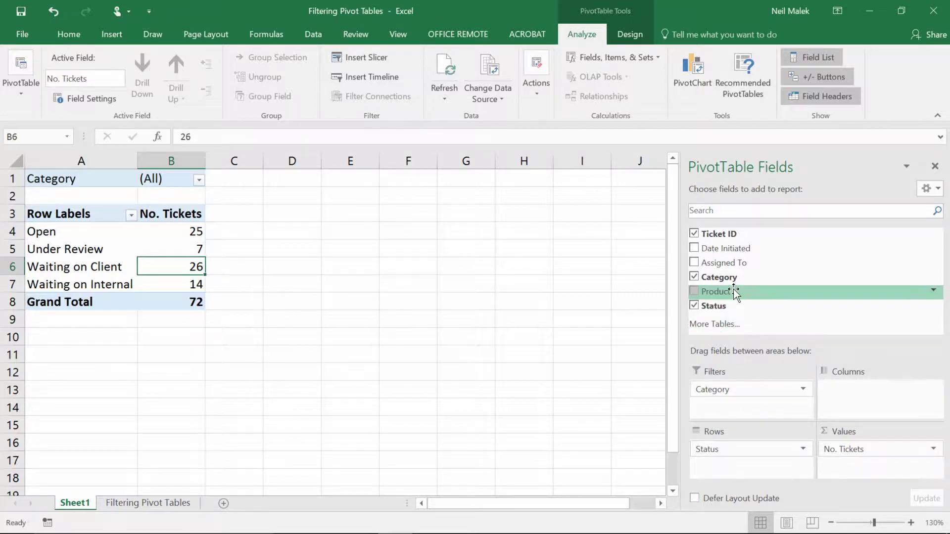
pyautogui.moveTo(736, 293); pyautogui.dragTo(773, 407)
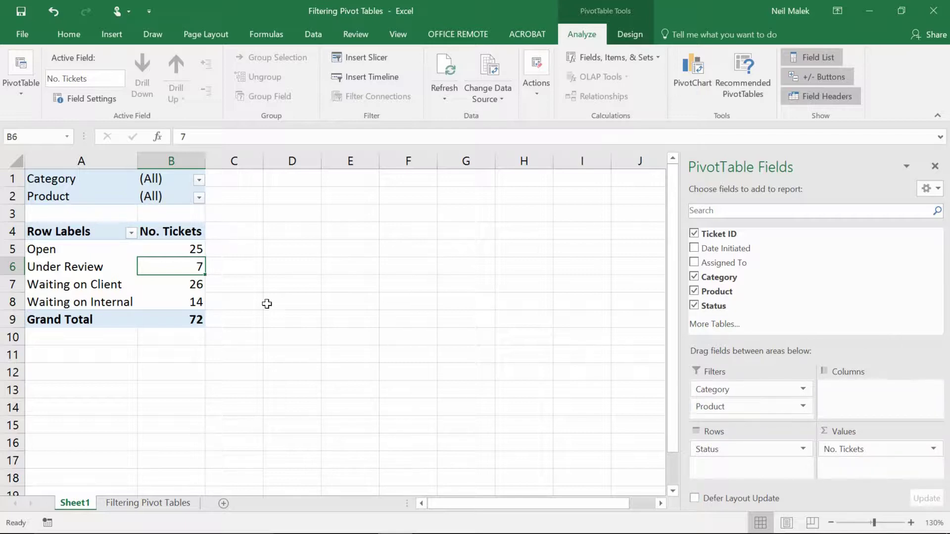
pyautogui.click(198, 183)
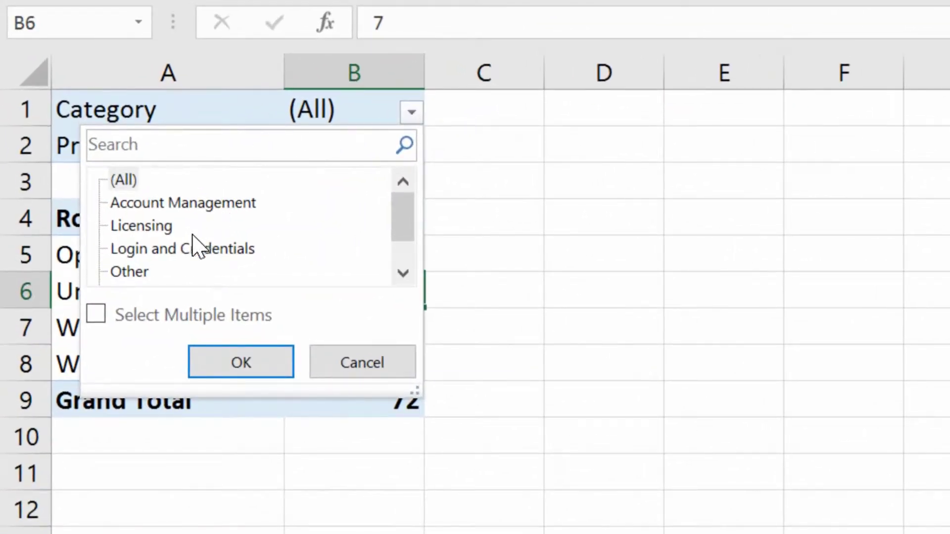
# Filter Category to Licensing and Product to Brainclip.
pyautogui.click(150, 231)
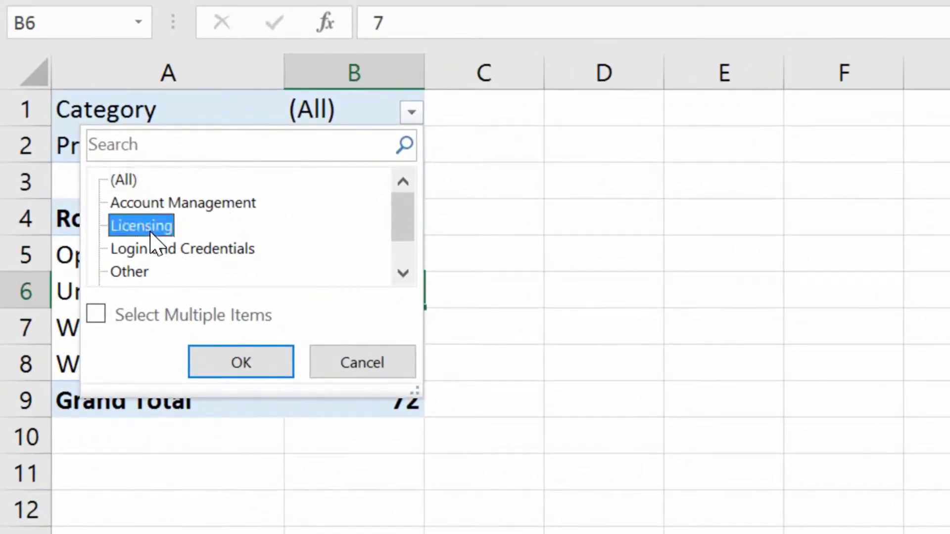
pyautogui.click(262, 374)
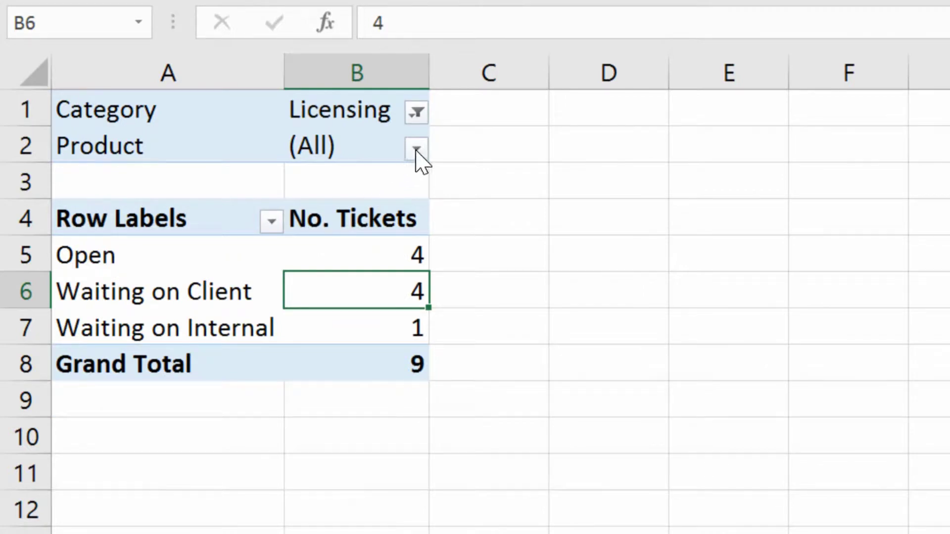
pyautogui.click(417, 148)
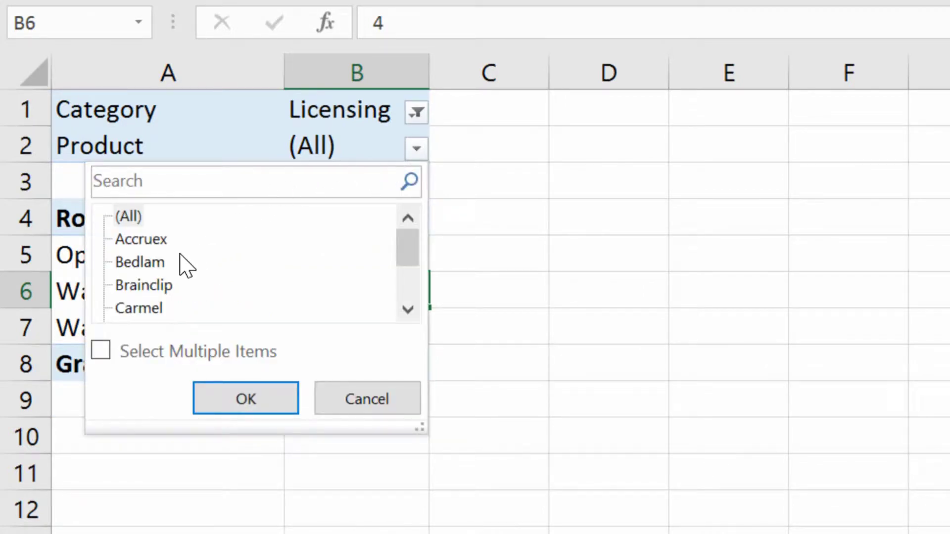
pyautogui.click(157, 292)
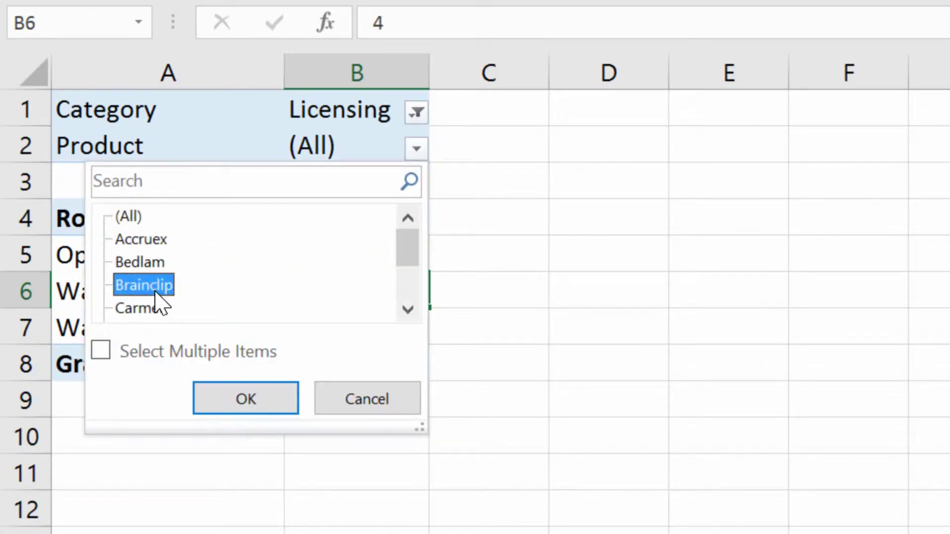
pyautogui.click(259, 408)
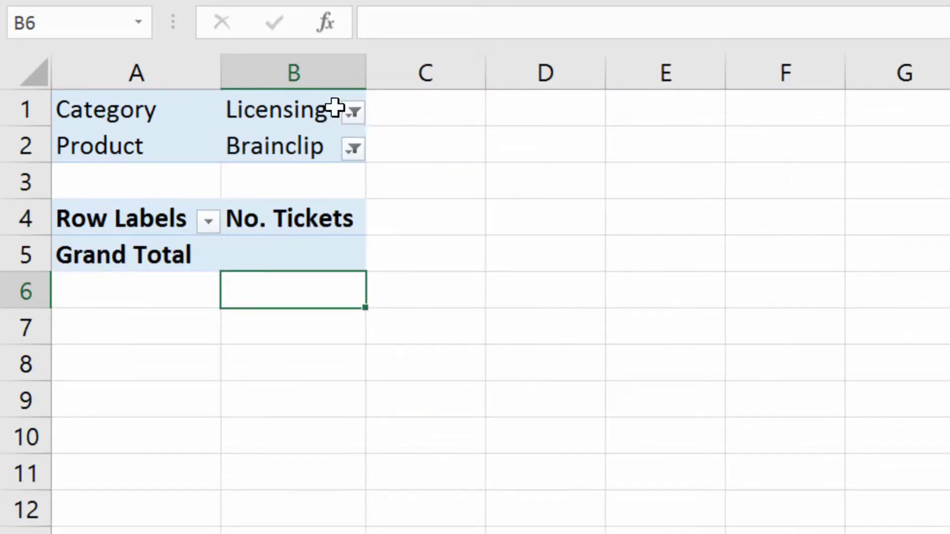
# Switch Product to Carmel, then back to (All), leaving Licensing's total of 9.
pyautogui.click(355, 150)
pyautogui.click(77, 309)
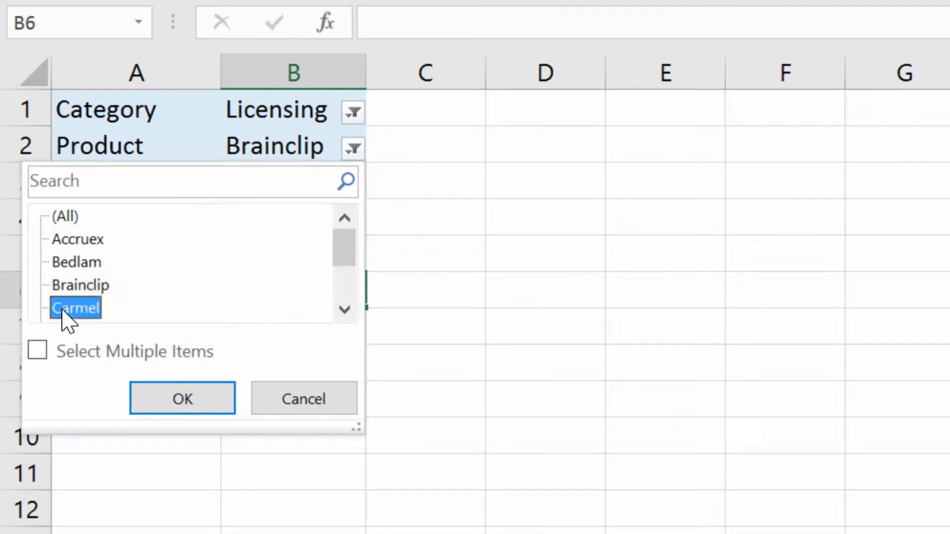
pyautogui.click(186, 401)
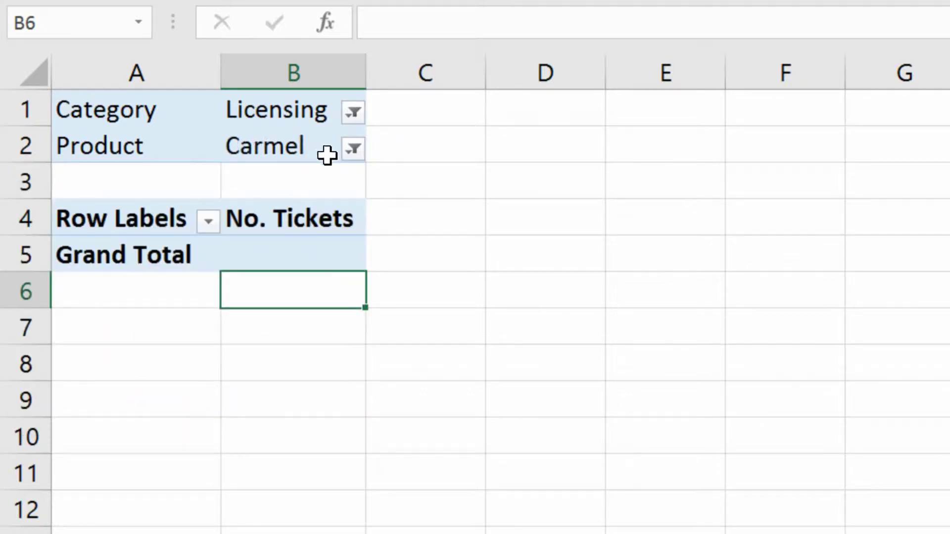
pyautogui.click(353, 149)
pyautogui.click(72, 216)
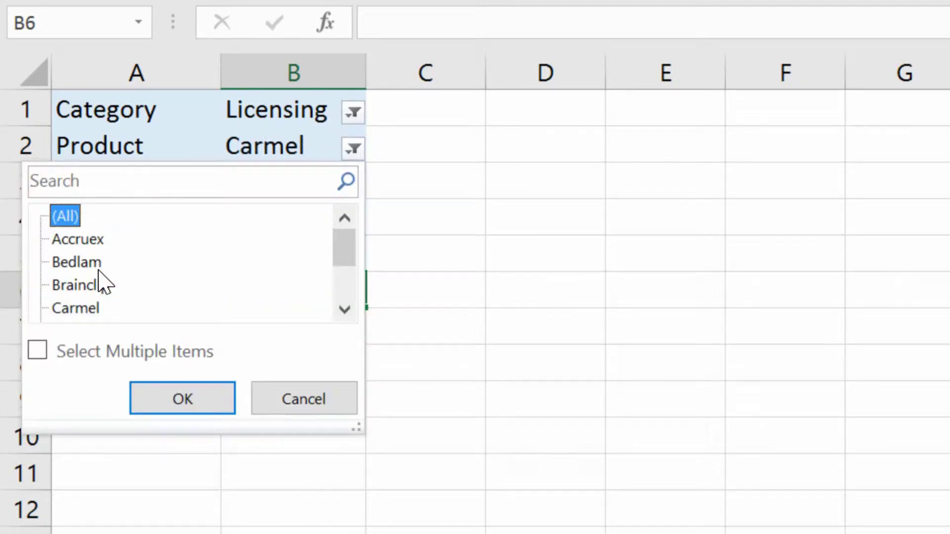
pyautogui.click(178, 403)
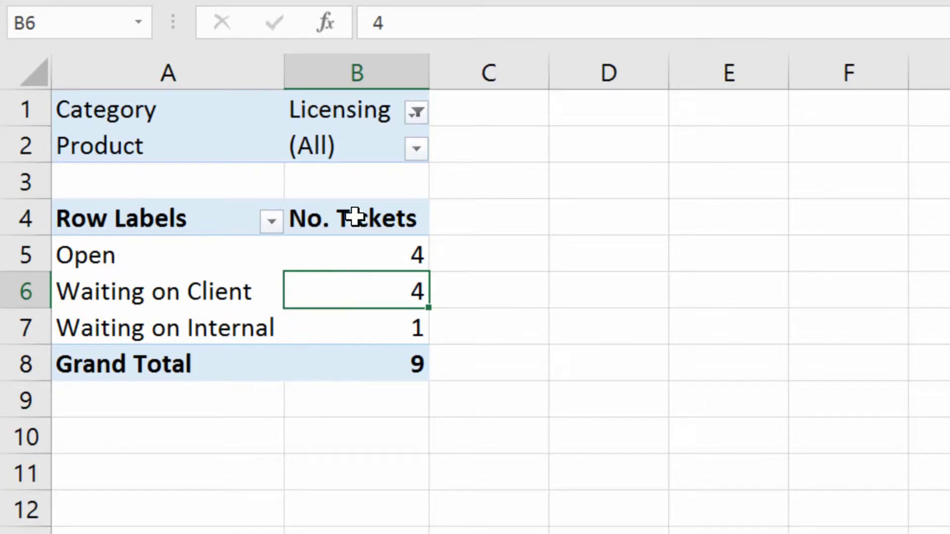
pyautogui.click(418, 113)
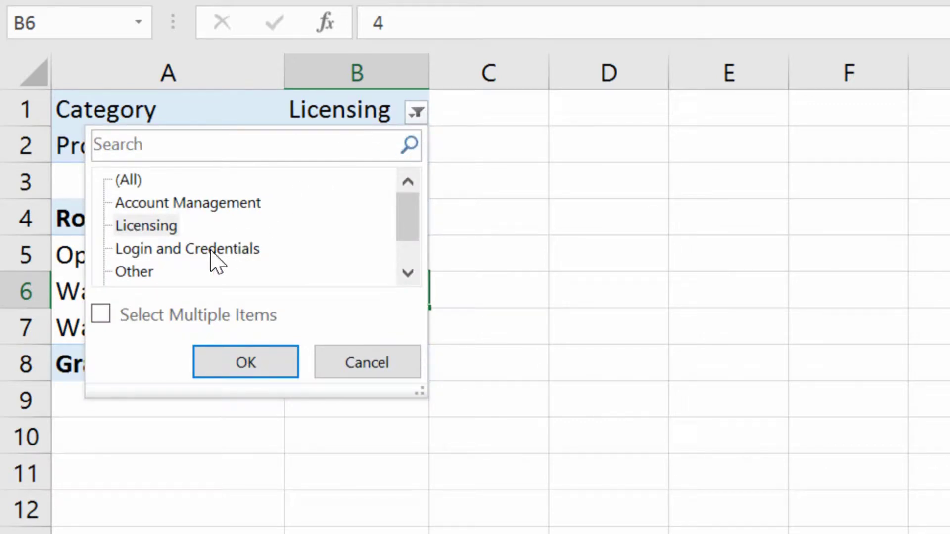
# Enable multiple selection and add Login and Credentials to the Category filter.
pyautogui.click(145, 322)
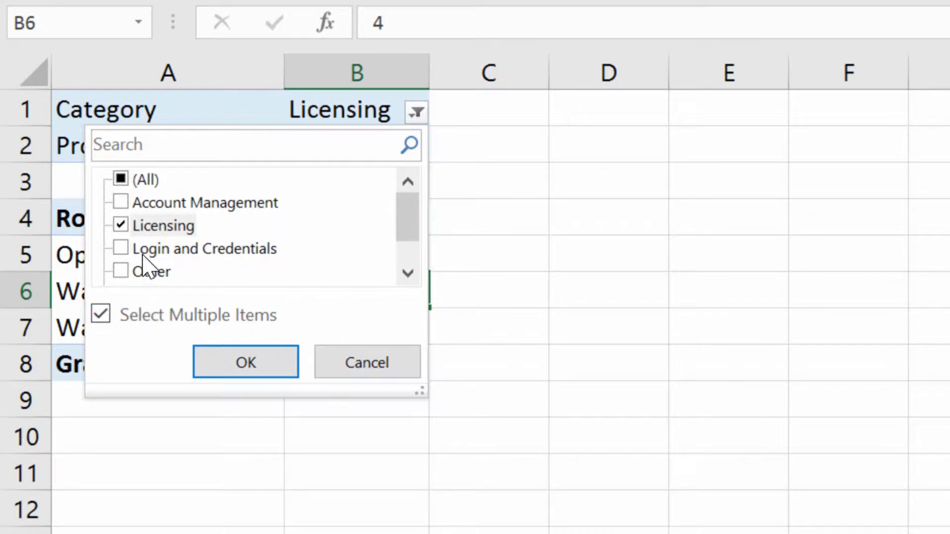
pyautogui.click(117, 250)
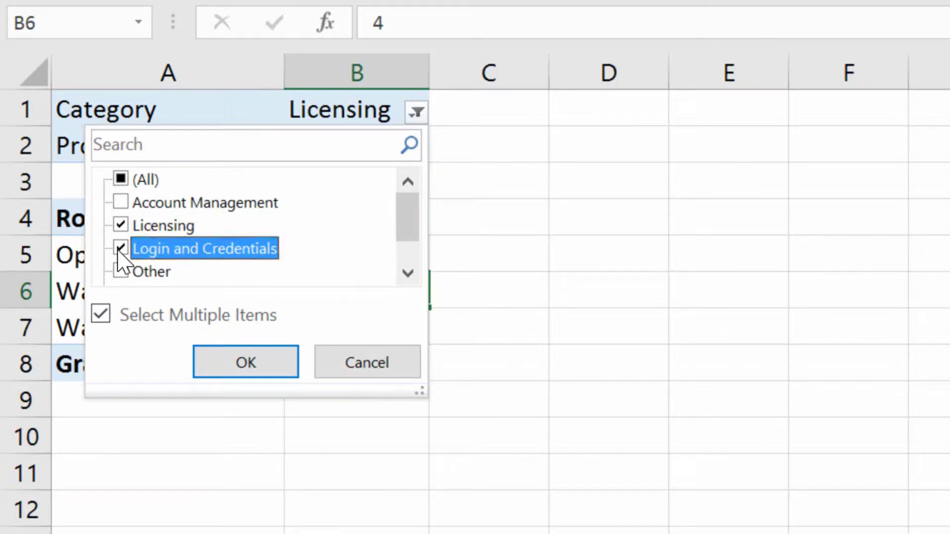
pyautogui.click(230, 367)
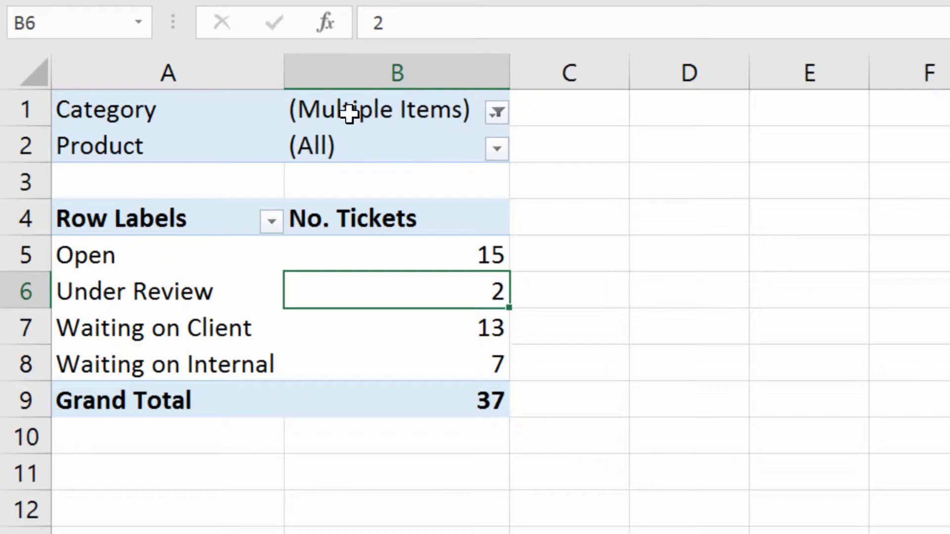
# Set the Category filter back to (All), restoring the 72-ticket total.
pyautogui.click(497, 117)
pyautogui.click(201, 178)
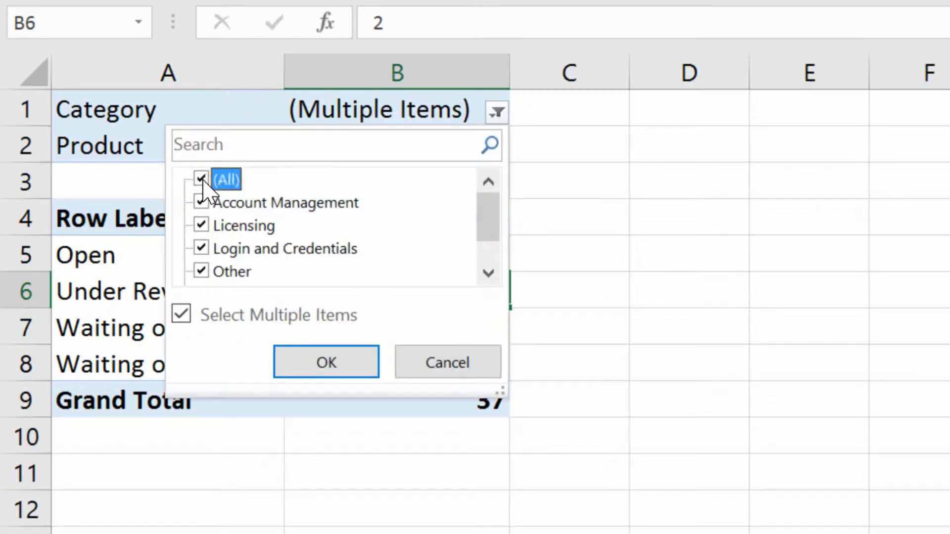
pyautogui.click(339, 360)
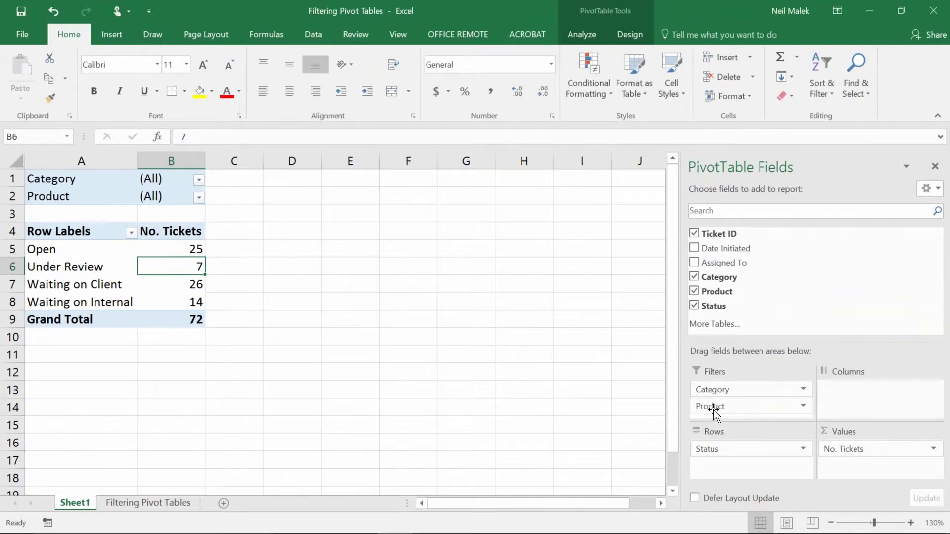
# Remove Product and Category from the report filters and open Insert Slicer under Analyze.
pyautogui.moveTo(717, 405); pyautogui.dragTo(797, 298)
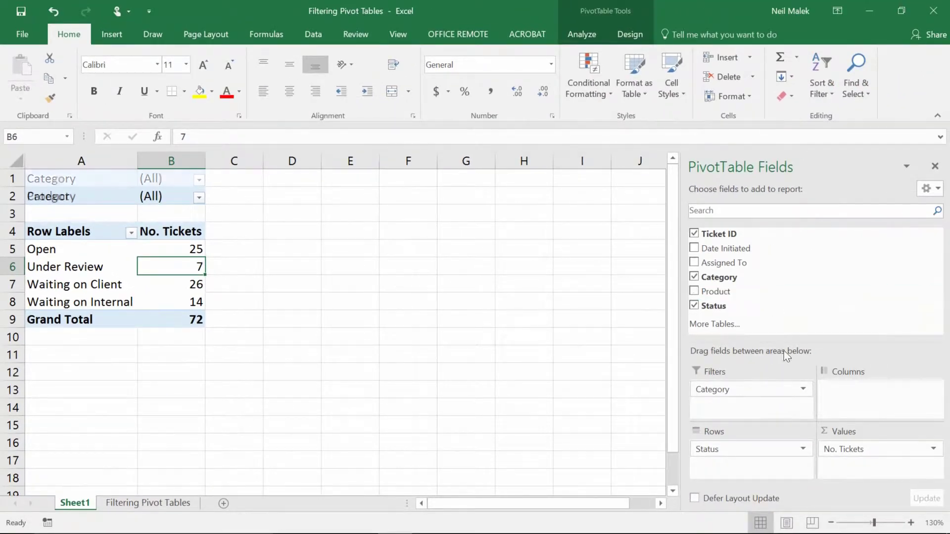
pyautogui.moveTo(759, 390); pyautogui.dragTo(814, 283)
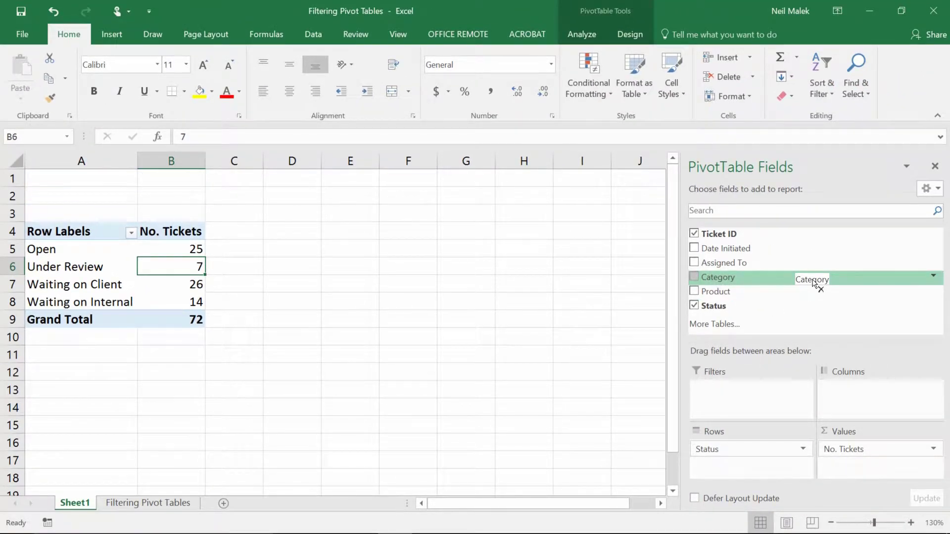
pyautogui.moveTo(813, 282); pyautogui.dragTo(809, 280)
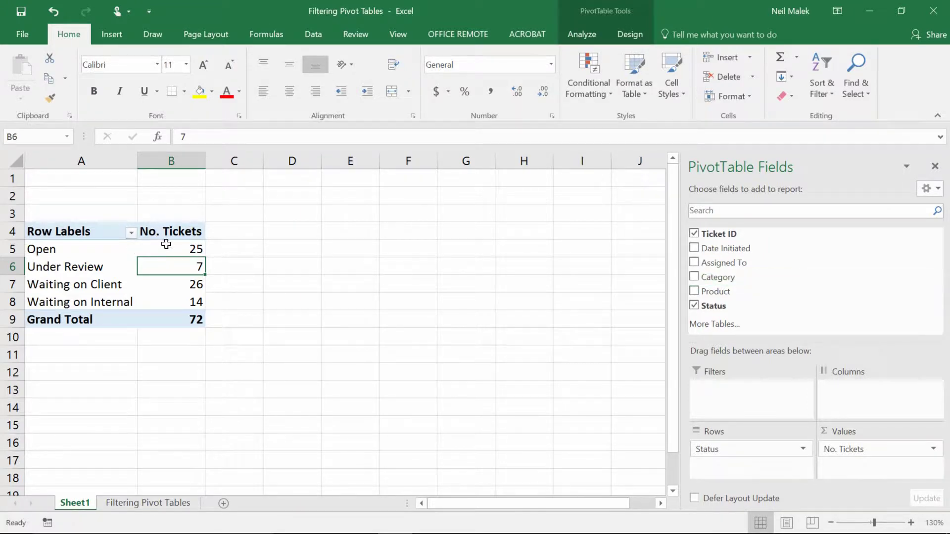
pyautogui.click(601, 37)
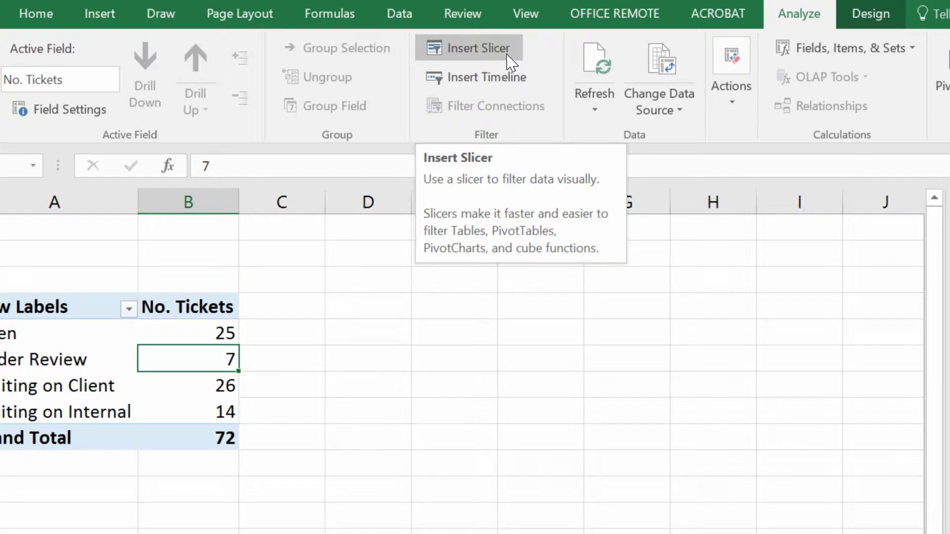
pyautogui.click(501, 50)
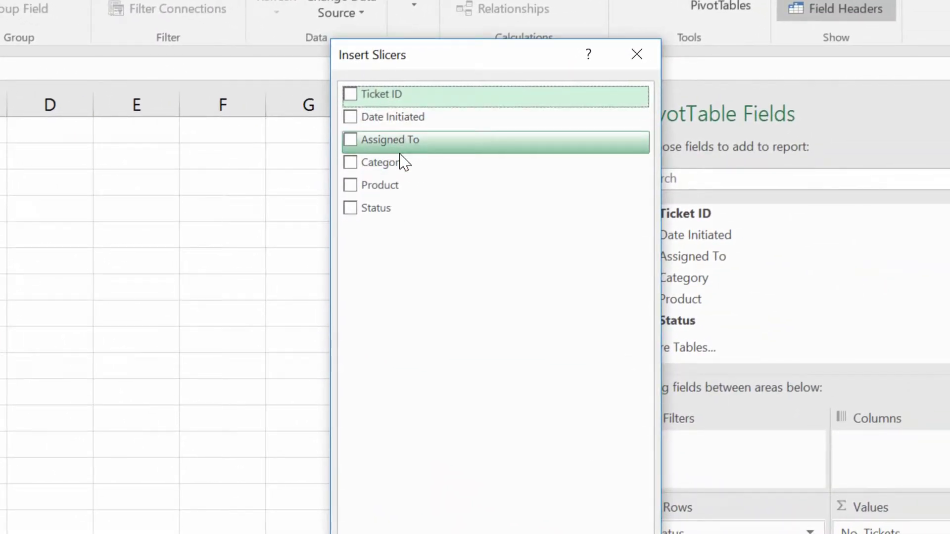
# Insert slicers for Category and Product.
pyautogui.click(352, 167)
pyautogui.click(351, 189)
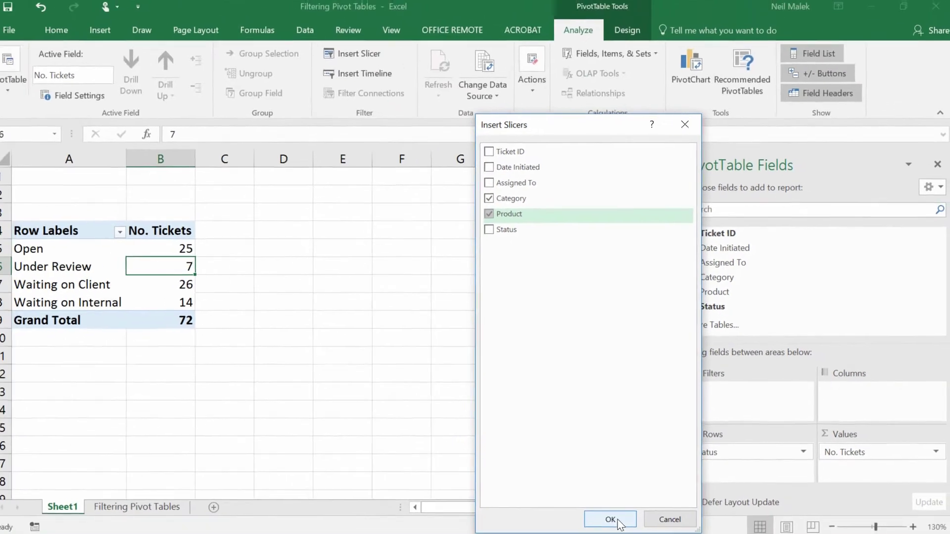
pyautogui.click(611, 517)
# Line the two slicers up beside the pivot and filter to Account Management (18 tickets).
pyautogui.moveTo(350, 198); pyautogui.dragTo(322, 227)
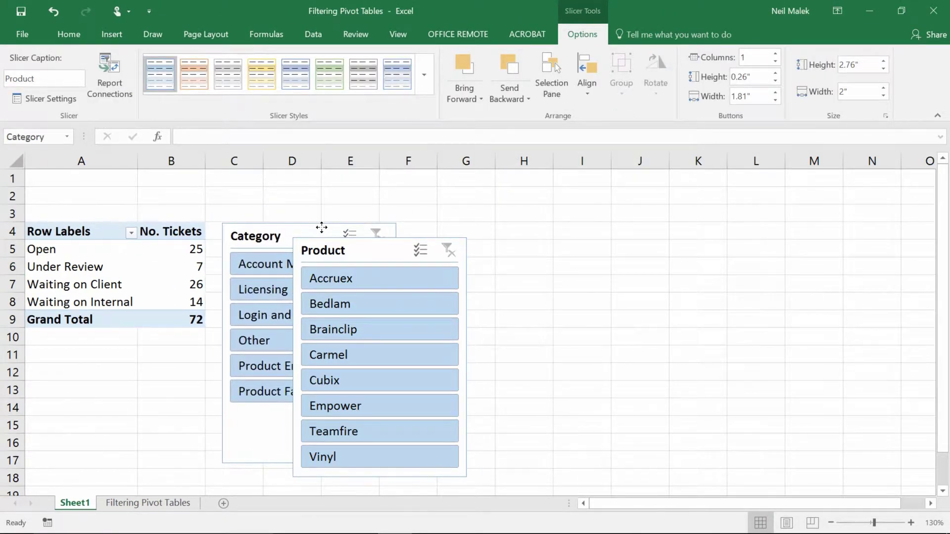
pyautogui.moveTo(365, 249); pyautogui.dragTo(469, 236)
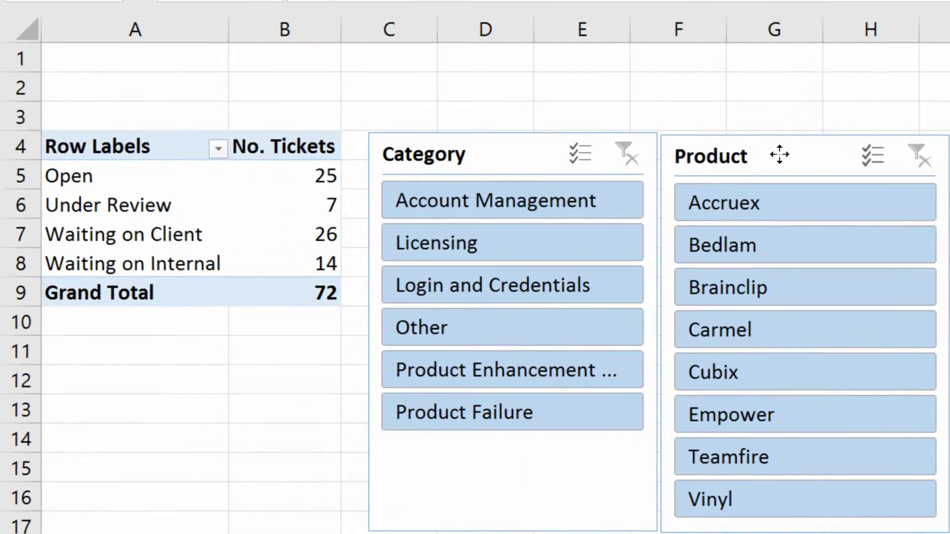
pyautogui.moveTo(779, 154); pyautogui.dragTo(777, 153)
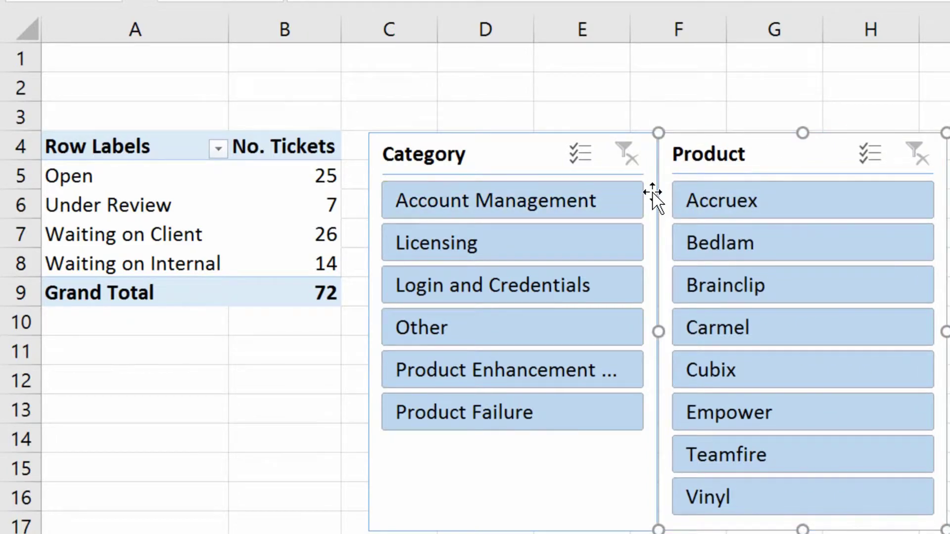
pyautogui.click(534, 210)
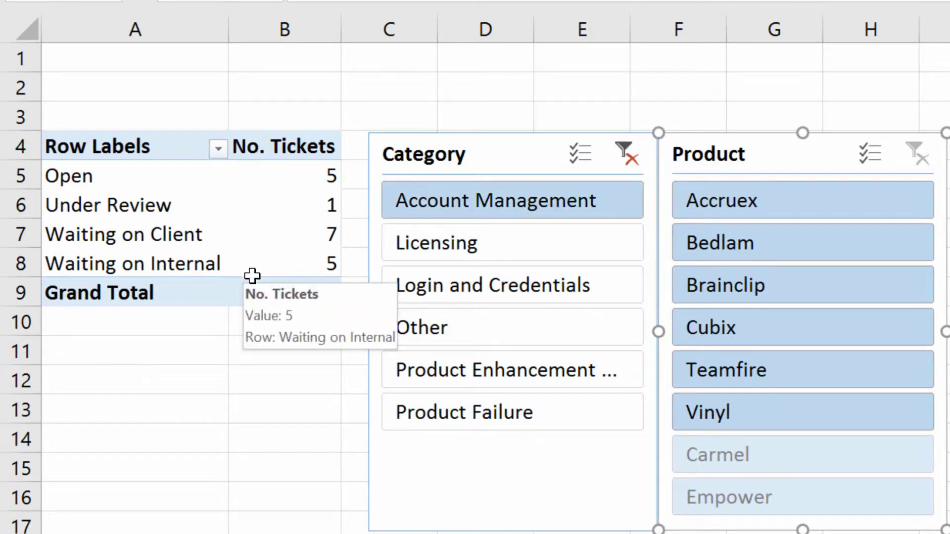
# Try Login and Credentials and Product Enhancement, then filter to Account Management plus Licensing (27 tickets).
pyautogui.click(471, 293)
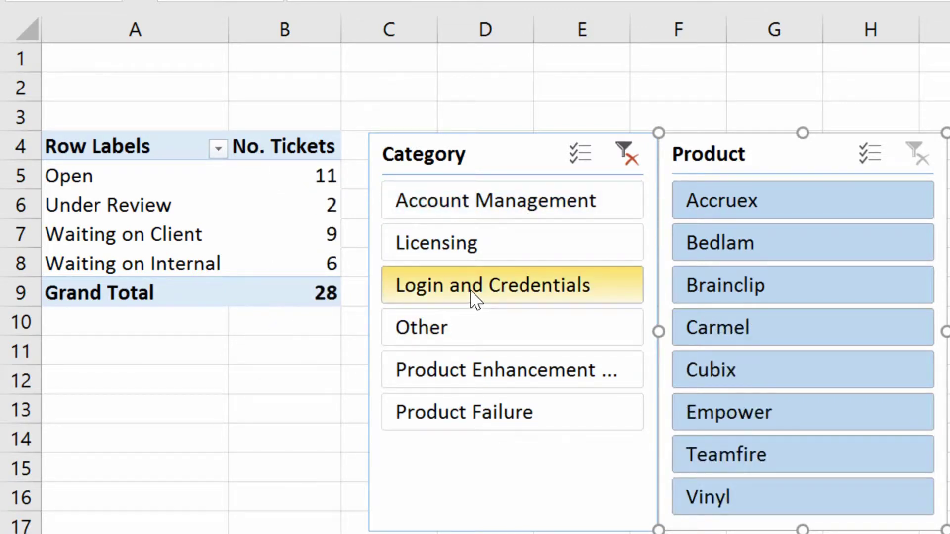
pyautogui.click(503, 382)
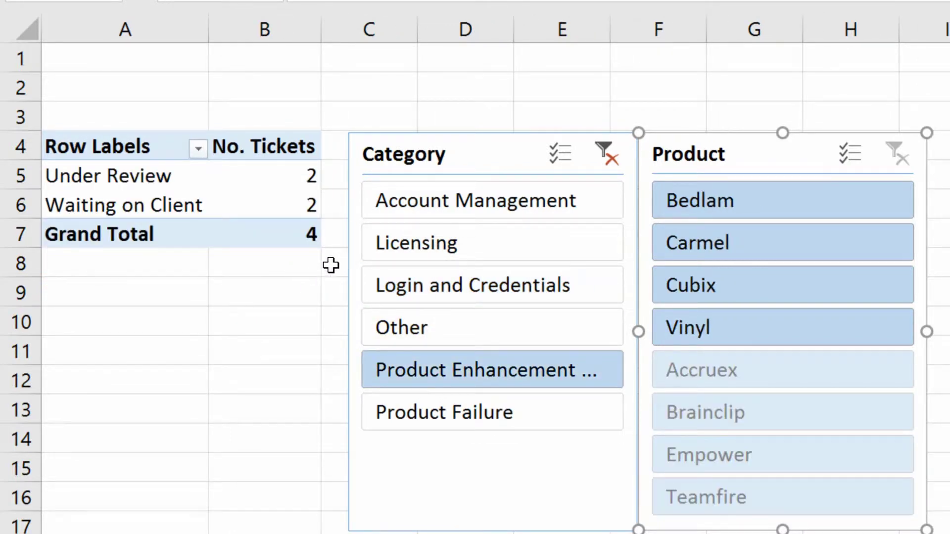
pyautogui.click(460, 205)
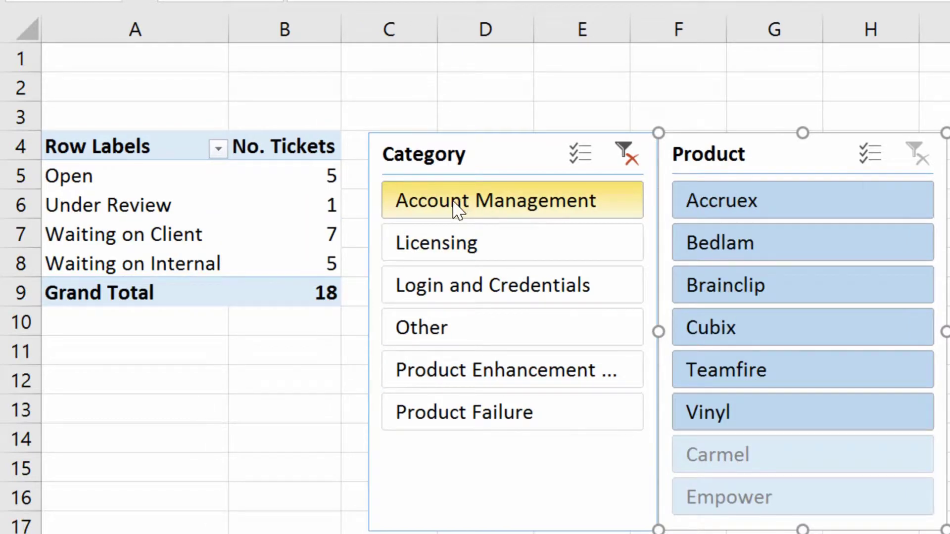
pyautogui.keyDown('ctrl'); pyautogui.click(483, 255); pyautogui.keyUp('ctrl')
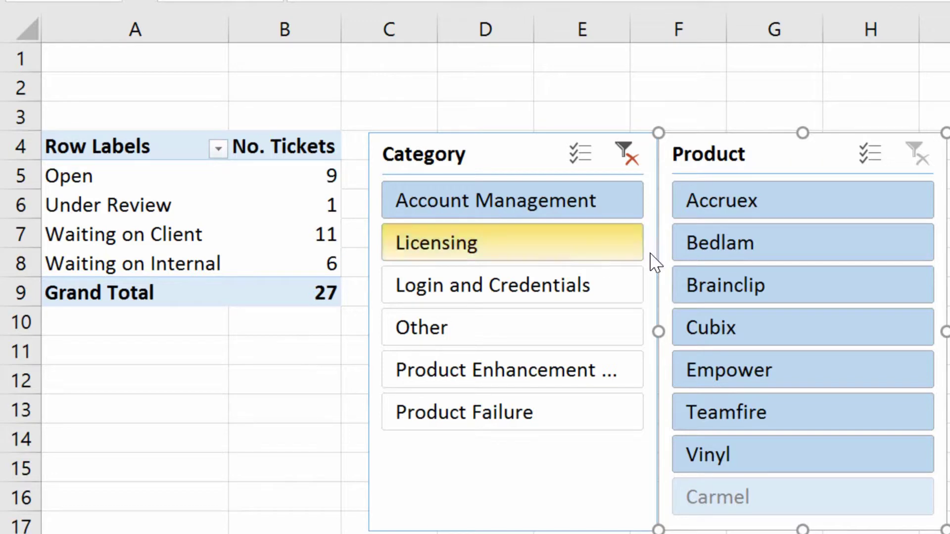
# Filter the Product slicer to Bedlam, Cubix and Vinyl.
pyautogui.click(747, 256)
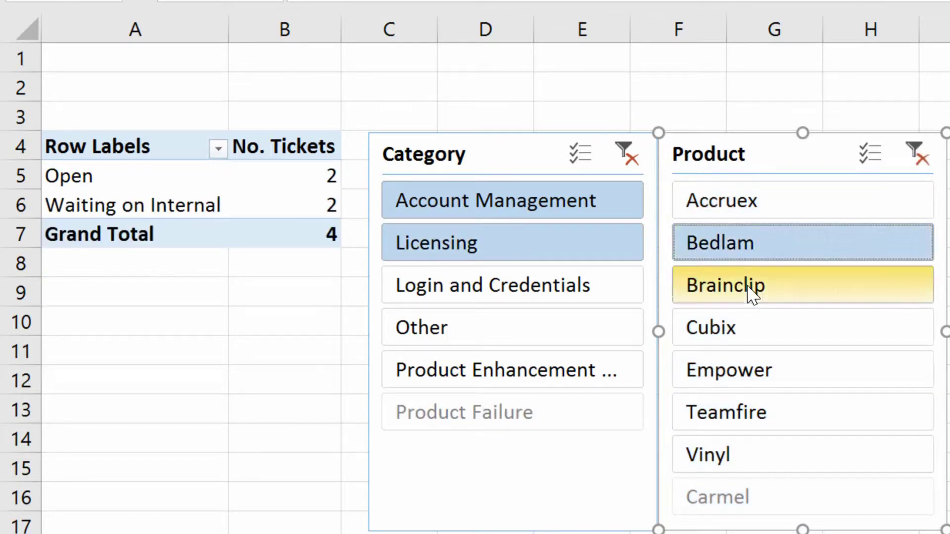
pyautogui.keyDown('ctrl'); pyautogui.click(751, 338); pyautogui.keyUp('ctrl')
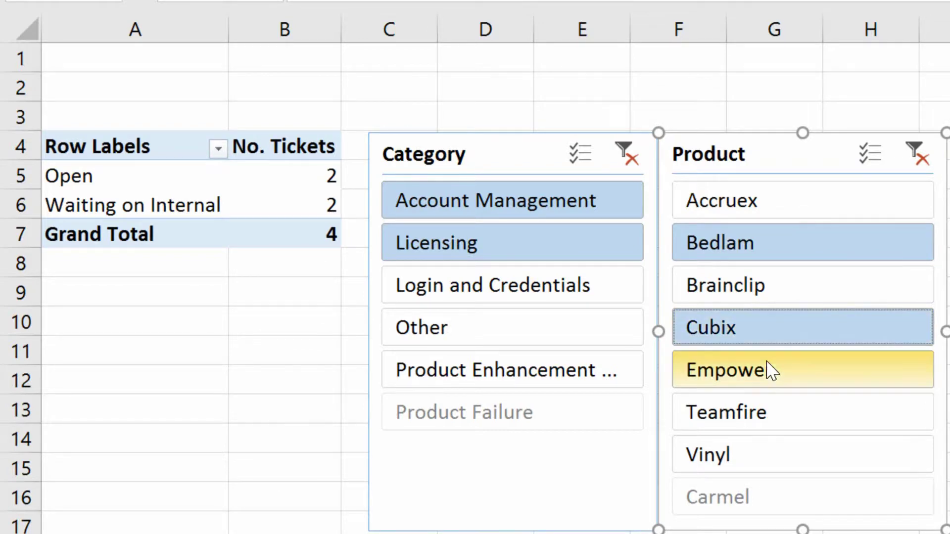
pyautogui.keyDown('ctrl'); pyautogui.click(780, 472); pyautogui.keyUp('ctrl')
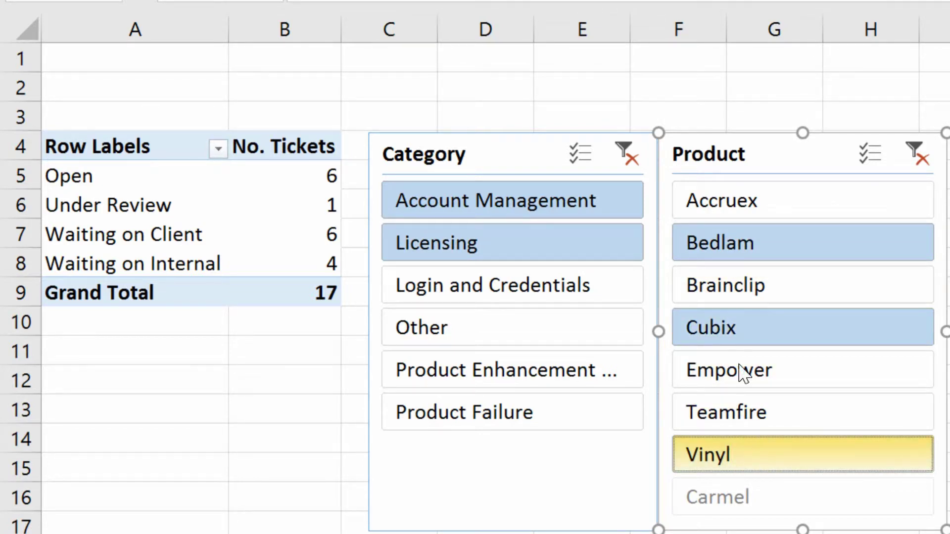
# Clear the Category and Product slicer filters and return to cell B6.
pyautogui.click(633, 167)
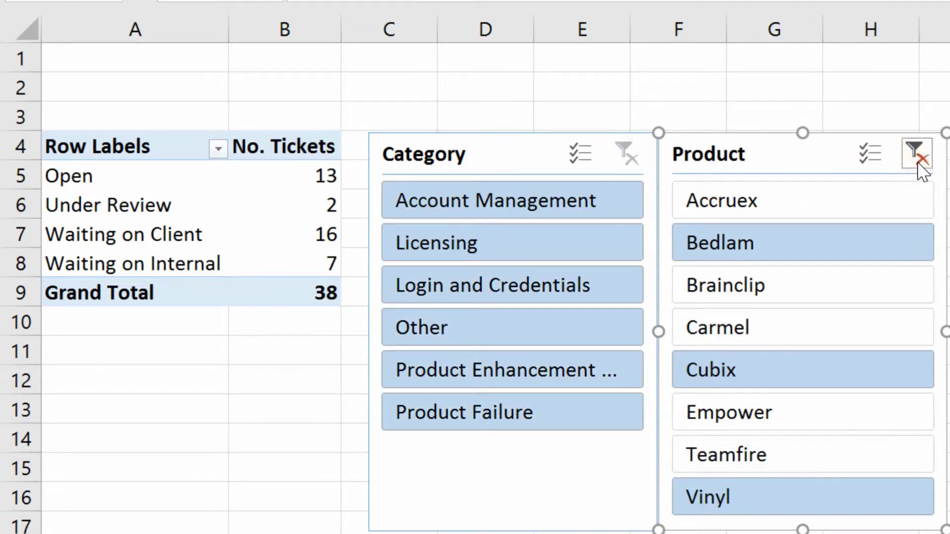
pyautogui.click(916, 164)
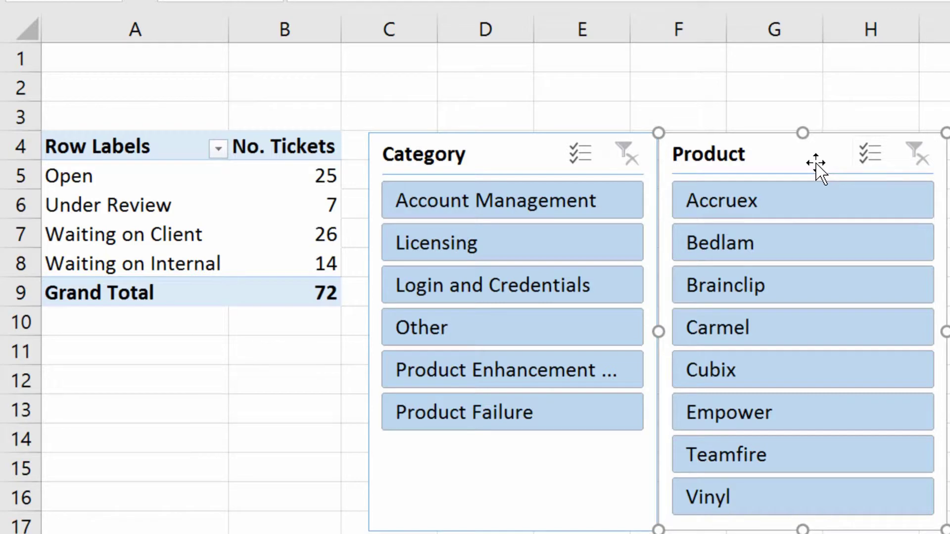
pyautogui.click(307, 206)
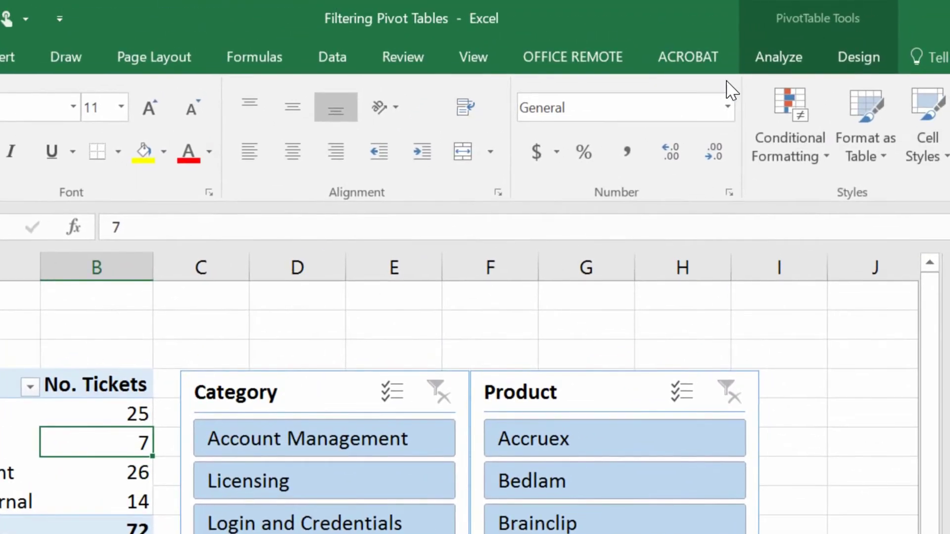
# Reduce the height of the Category and Product slicers so their lists scroll.
pyautogui.click(755, 55)
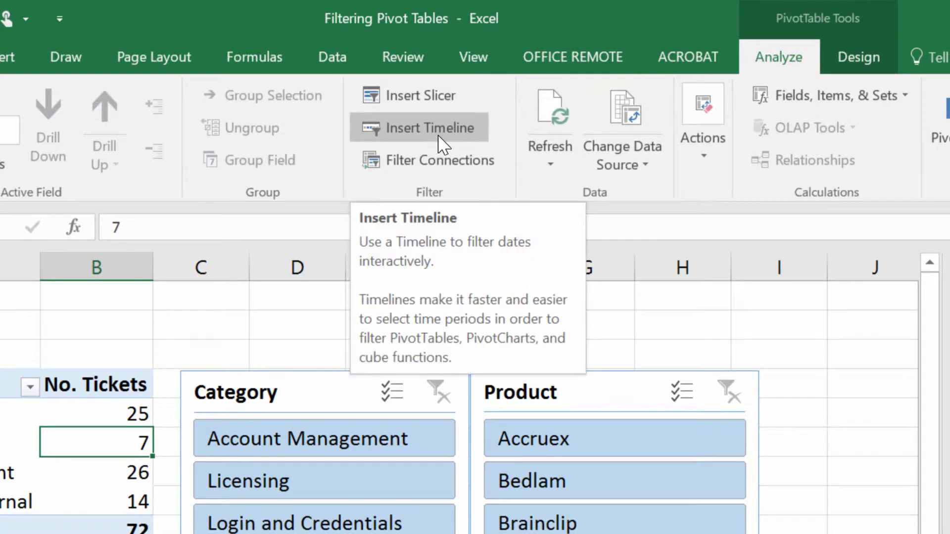
pyautogui.click(447, 411)
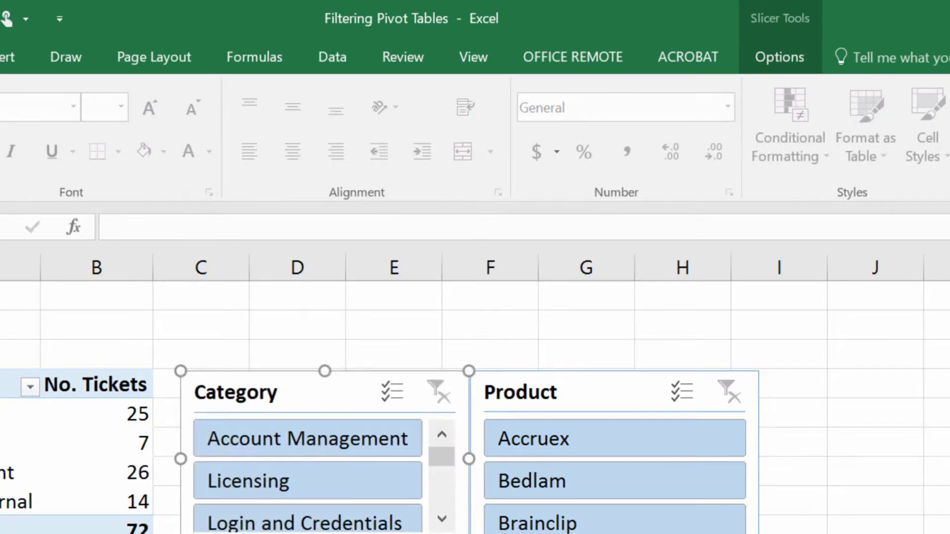
pyautogui.click(614, 392)
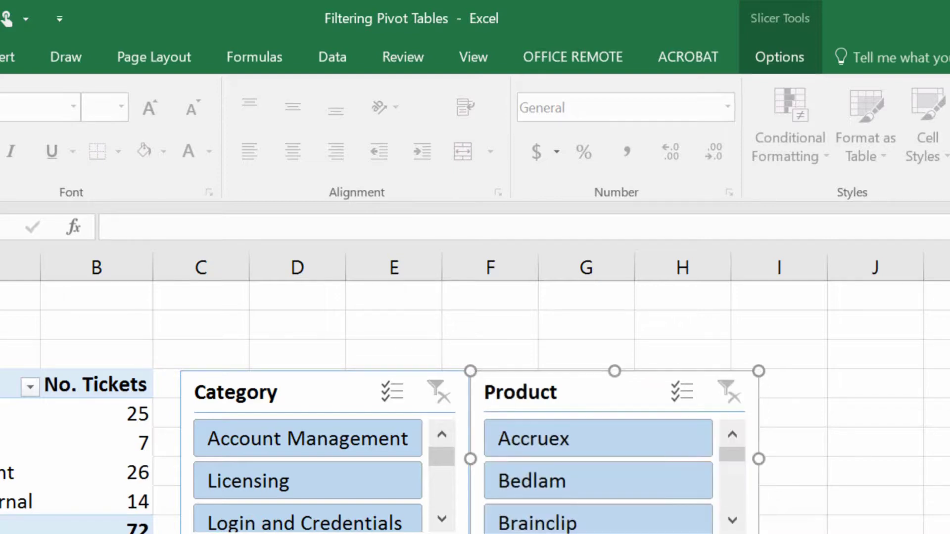
# From a pivot cell, open Insert Timeline under the pivot's Analyze options.
pyautogui.click(79, 445)
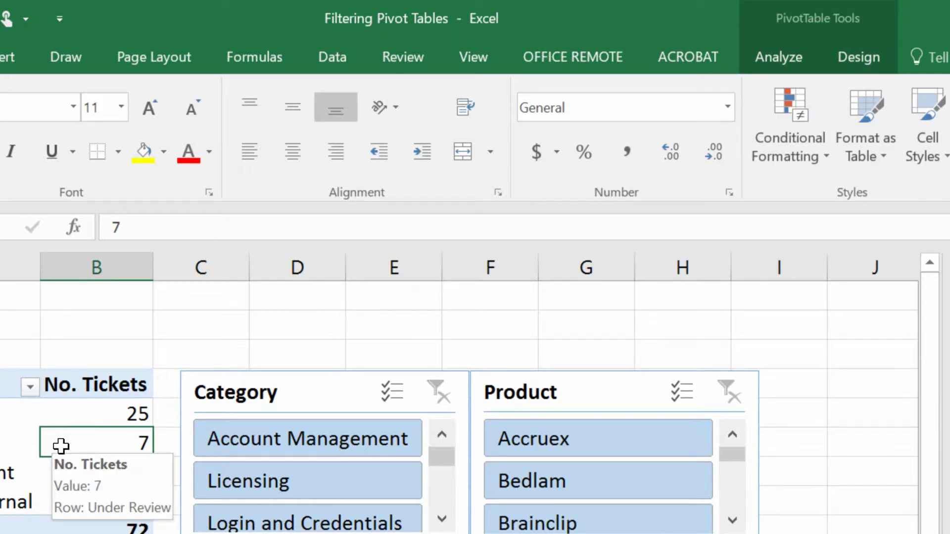
pyautogui.click(762, 59)
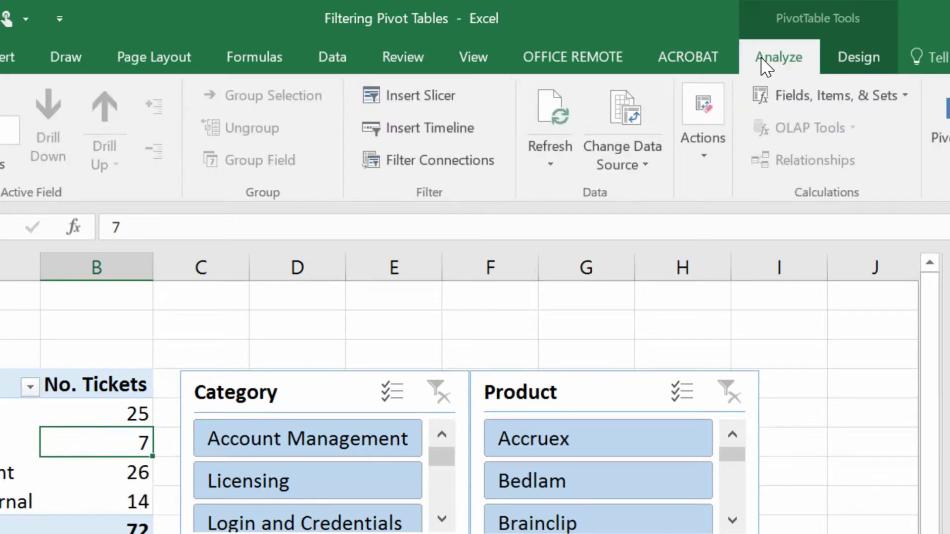
pyautogui.click(431, 140)
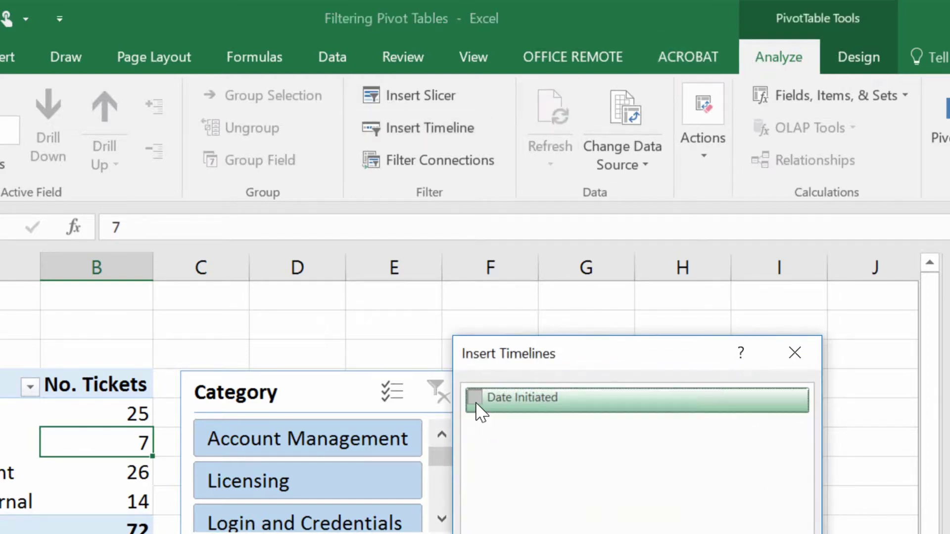
# Insert a Date Initiated timeline and move it off the two slicers.
pyautogui.click(475, 400)
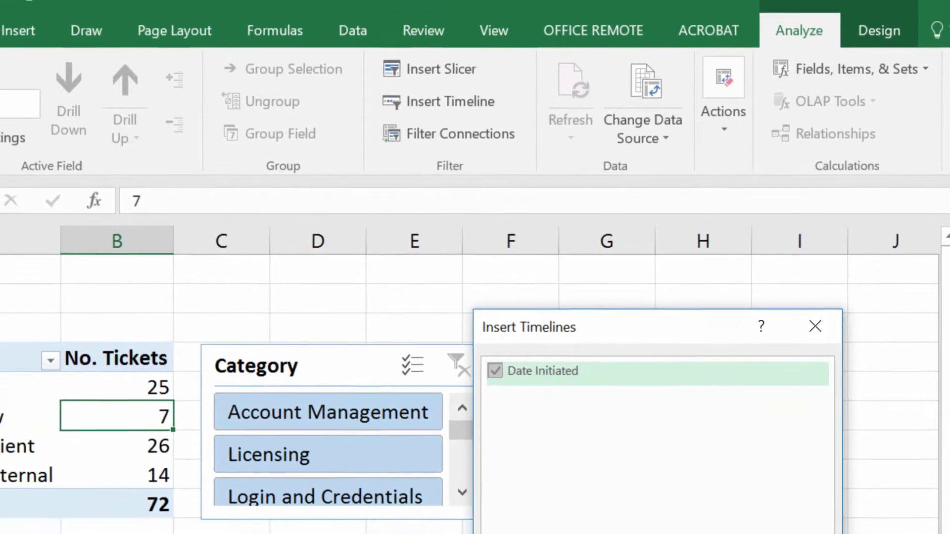
pyautogui.press('Return')
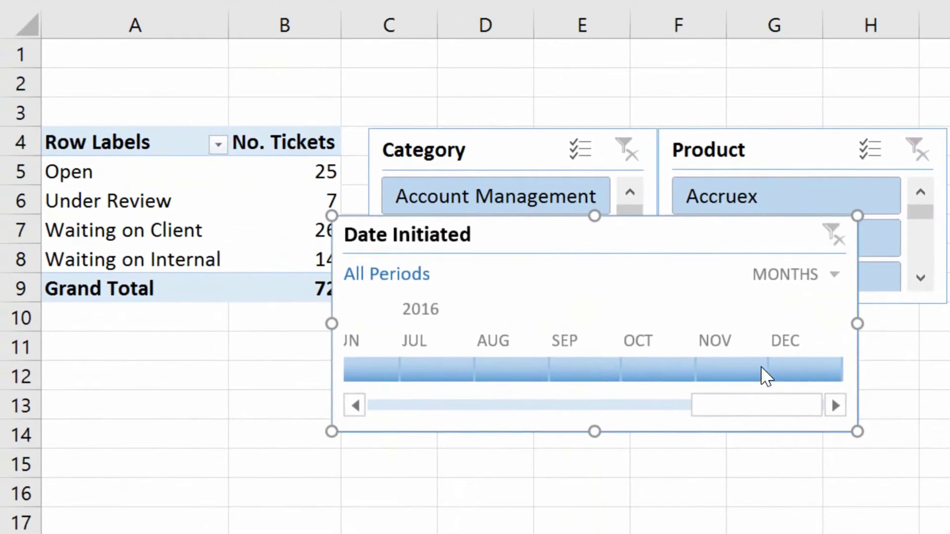
pyautogui.moveTo(684, 264); pyautogui.dragTo(480, 370)
# Place the timeline below the pivot, stretch it across the sheet, and select July 2016.
pyautogui.moveTo(507, 335); pyautogui.dragTo(428, 329)
pyautogui.moveTo(574, 422); pyautogui.dragTo(946, 398)
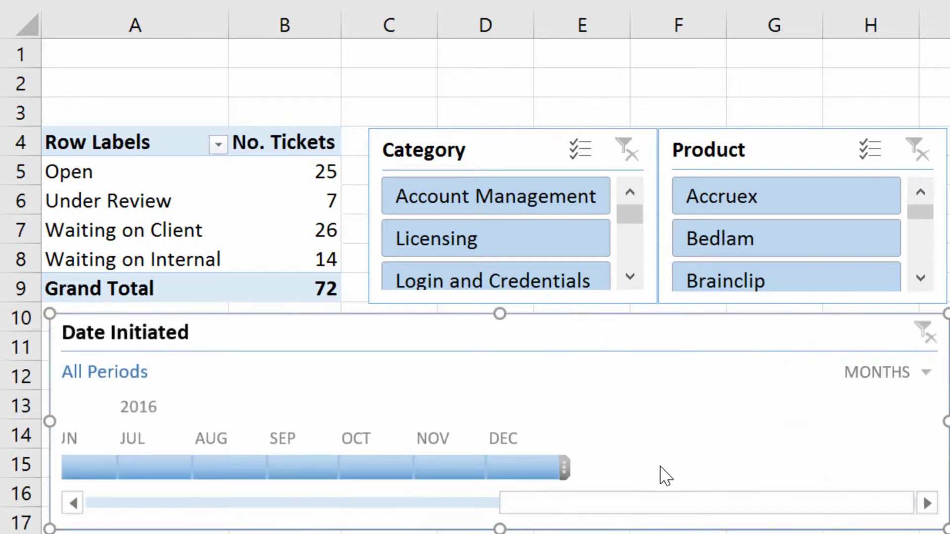
pyautogui.click(156, 471)
# Try timeline ranges from July–September 2016 and several 2015 periods.
pyautogui.moveTo(153, 466); pyautogui.dragTo(300, 465)
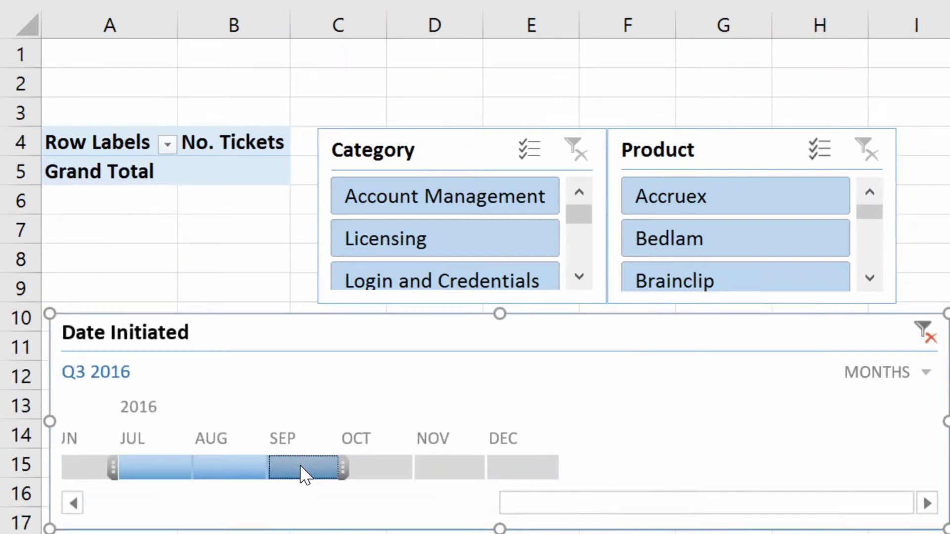
pyautogui.click(475, 509)
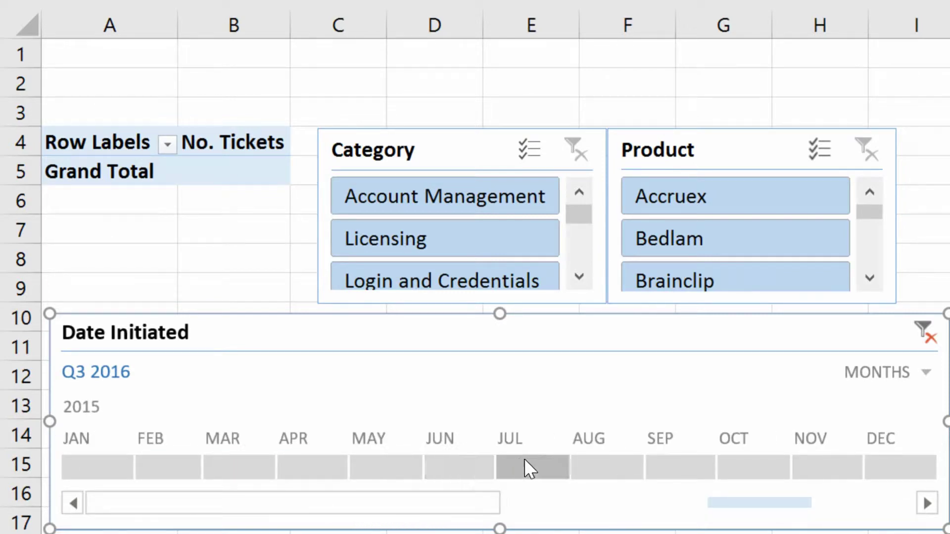
pyautogui.moveTo(524, 458); pyautogui.dragTo(660, 469)
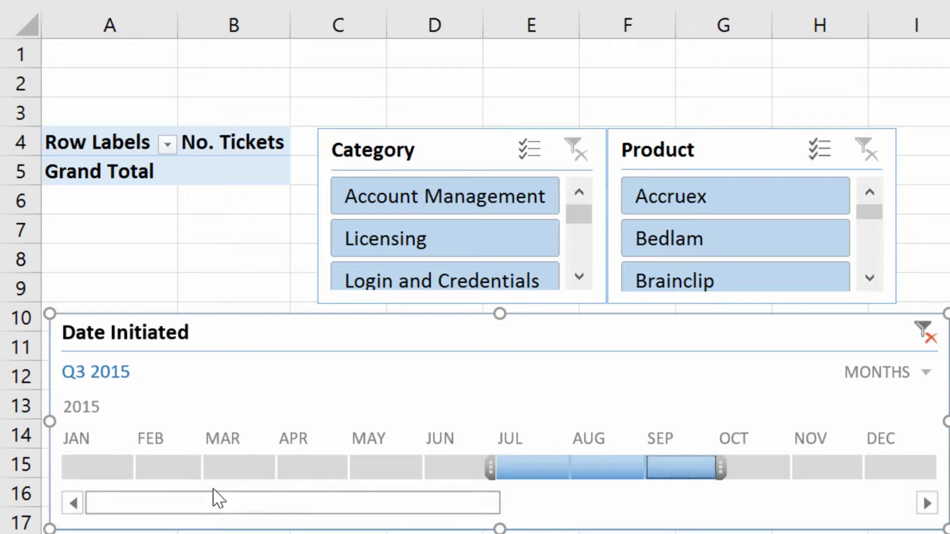
pyautogui.moveTo(259, 469); pyautogui.dragTo(617, 485)
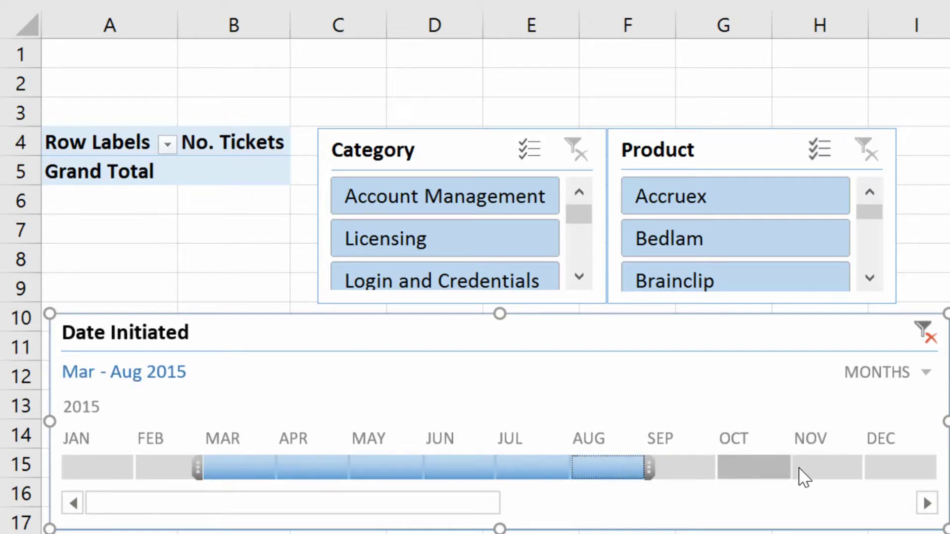
pyautogui.moveTo(771, 470); pyautogui.dragTo(901, 470)
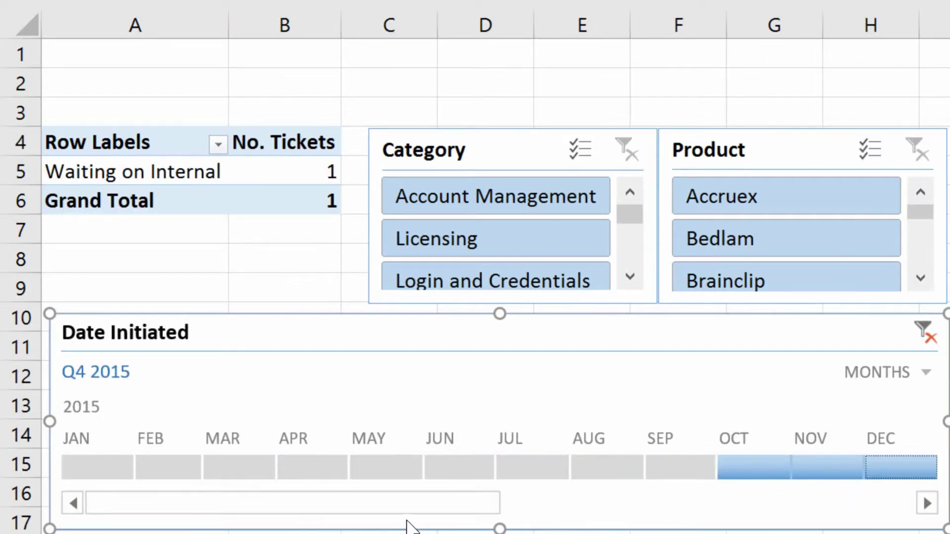
# Select March–April 2016 on the timeline, bringing the total to 58 tickets.
pyautogui.moveTo(438, 512); pyautogui.dragTo(643, 513)
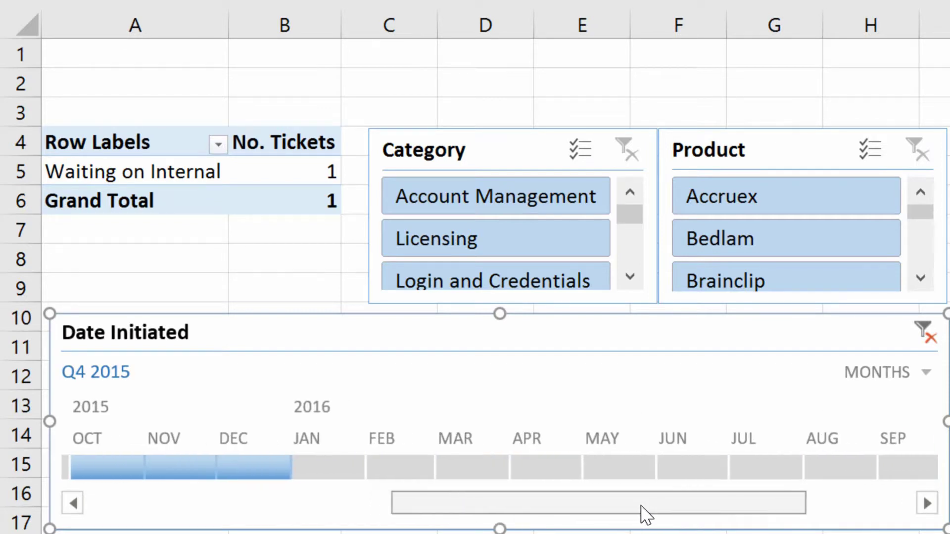
pyautogui.moveTo(470, 477); pyautogui.dragTo(706, 483)
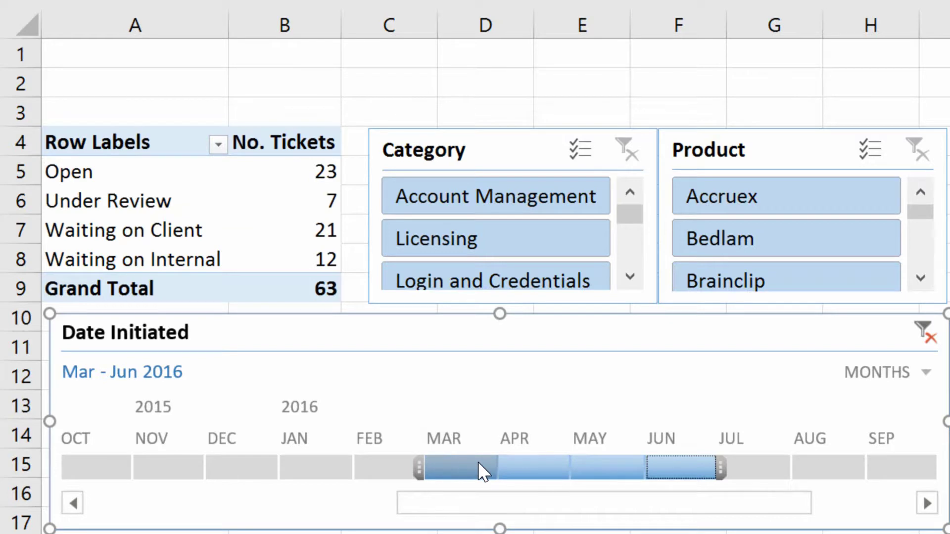
pyautogui.moveTo(478, 463); pyautogui.dragTo(532, 462)
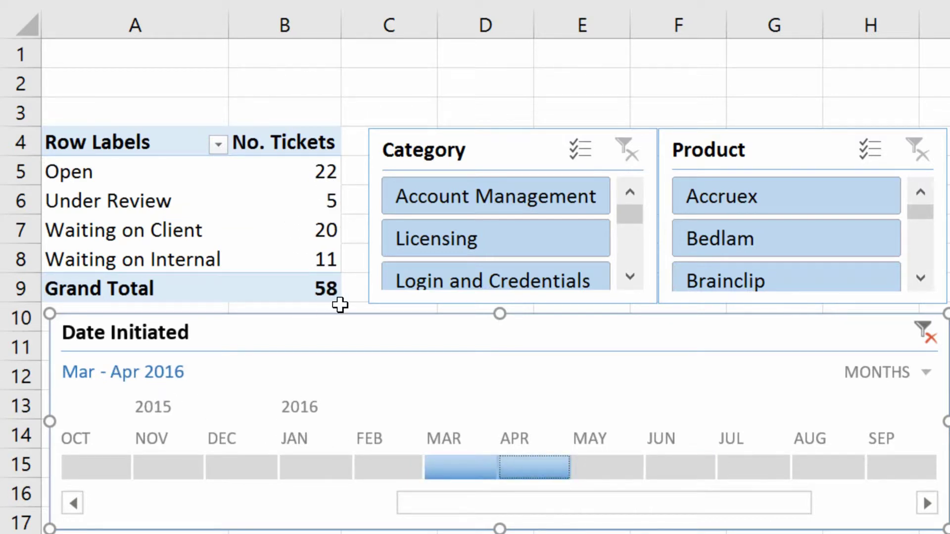
# Filter to Licensing and set the timeline to January–July 2016, leaving 9 tickets.
pyautogui.click(436, 239)
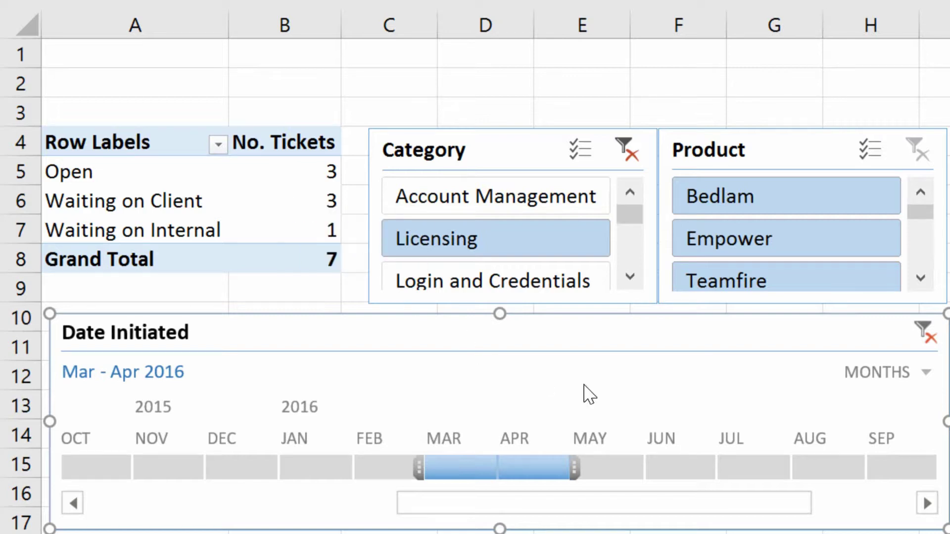
pyautogui.moveTo(575, 467); pyautogui.dragTo(796, 468)
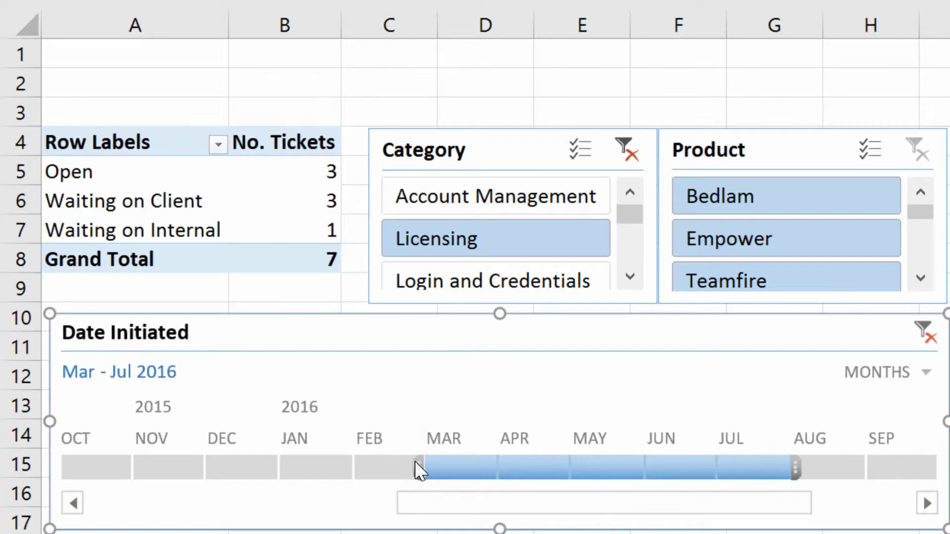
pyautogui.moveTo(420, 467); pyautogui.dragTo(277, 461)
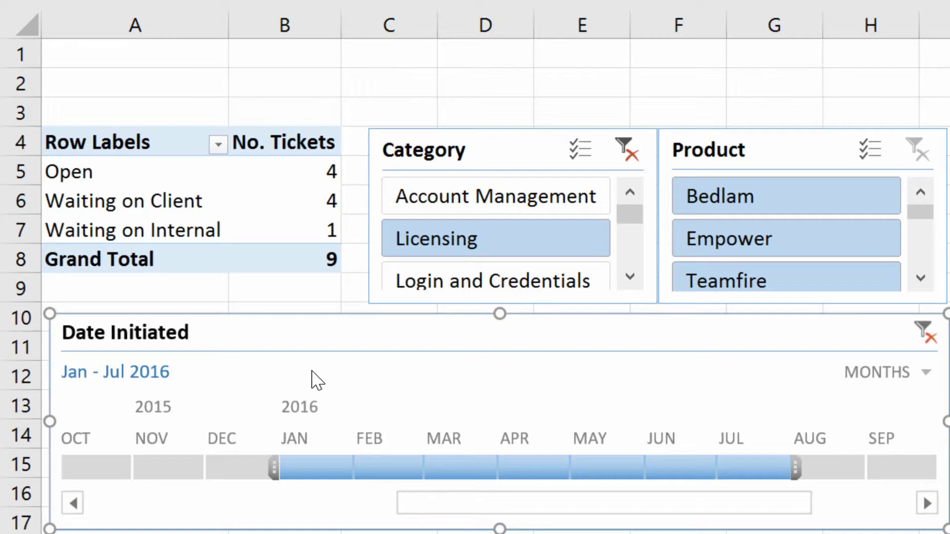
# Place the Category and Product slicers side by side, enlarged to show every item.
pyautogui.moveTo(485, 148); pyautogui.dragTo(775, 149)
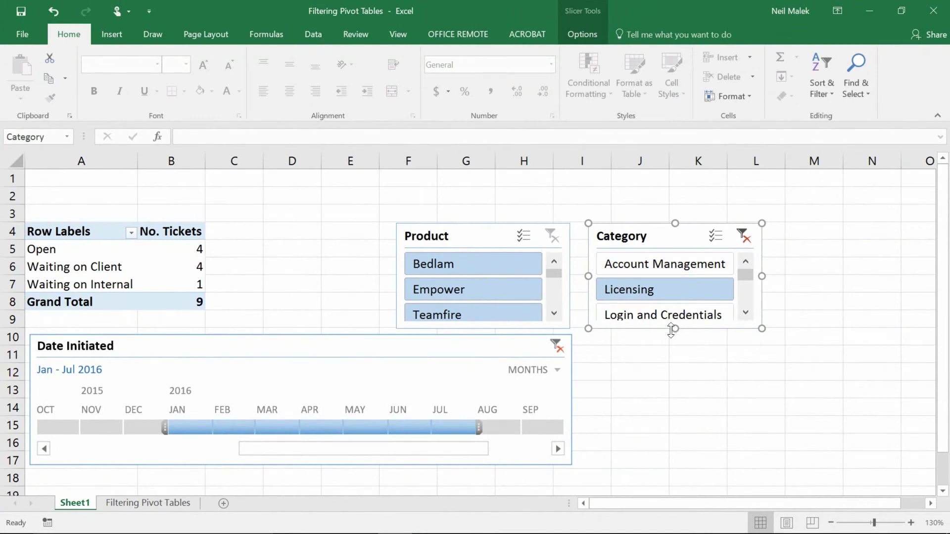
pyautogui.moveTo(671, 331); pyautogui.dragTo(670, 460)
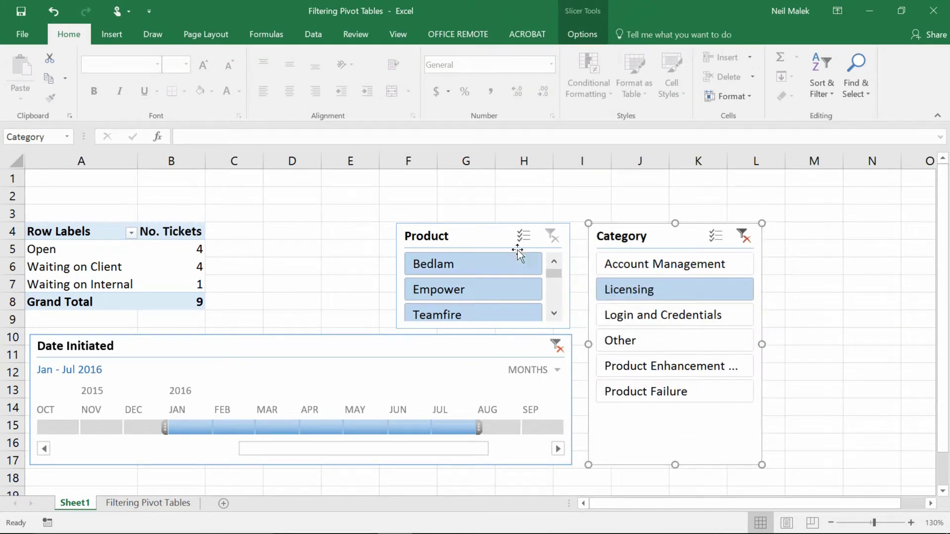
pyautogui.moveTo(496, 237); pyautogui.dragTo(853, 239)
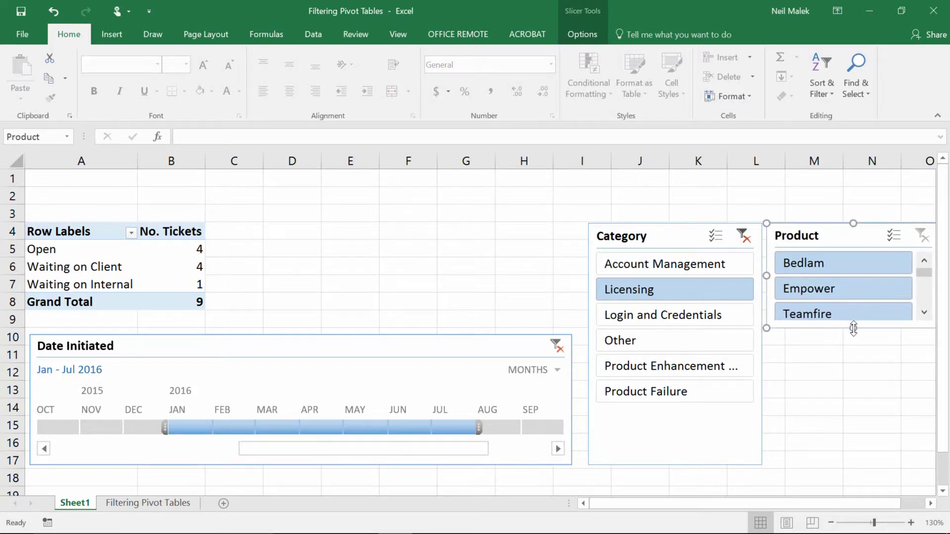
pyautogui.moveTo(853, 328); pyautogui.dragTo(852, 464)
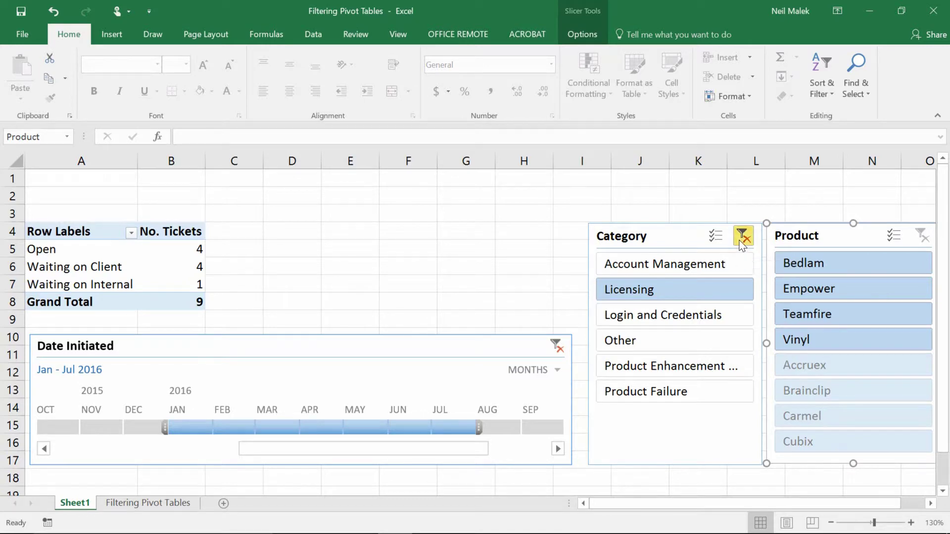
# Clear the Category and timeline filters so all 72 tickets count again.
pyautogui.click(742, 236)
pyautogui.click(556, 345)
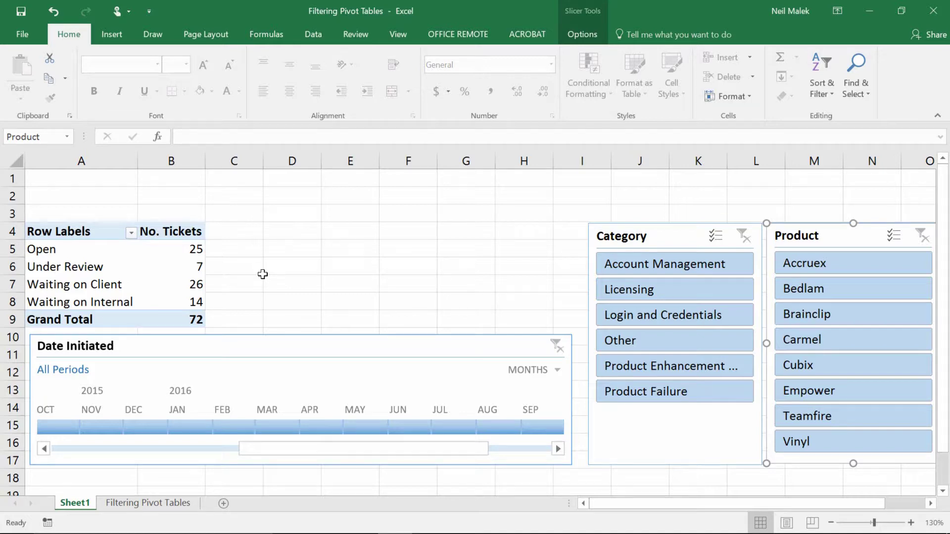
pyautogui.click(143, 504)
# Insert a second PivotTable from the ticket data on Sheet1 at cell D4.
pyautogui.scroll(1, 197, 235)
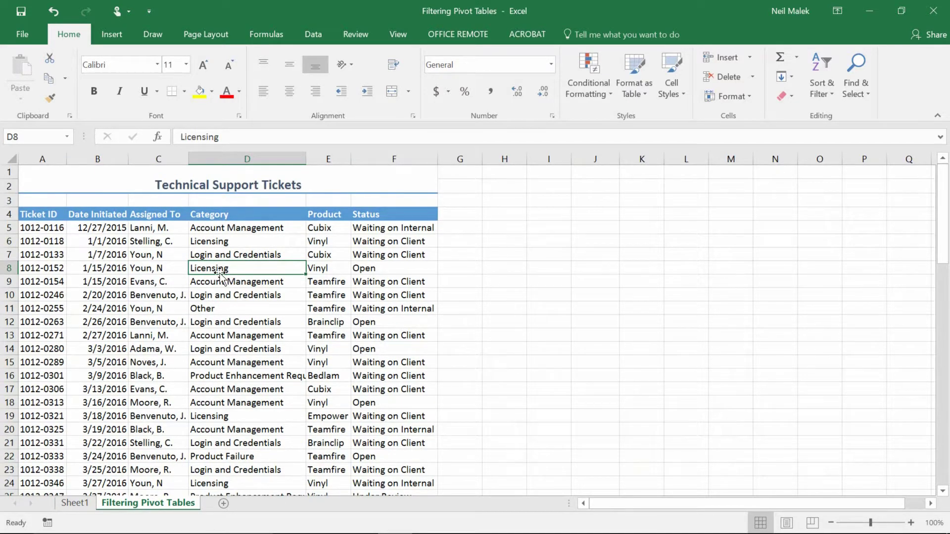
pyautogui.click(114, 31)
pyautogui.click(26, 76)
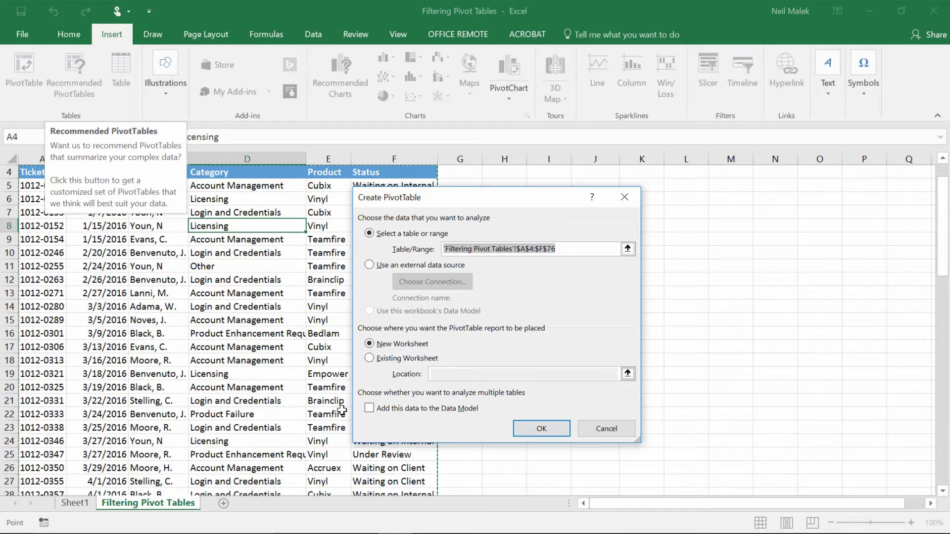
pyautogui.click(370, 359)
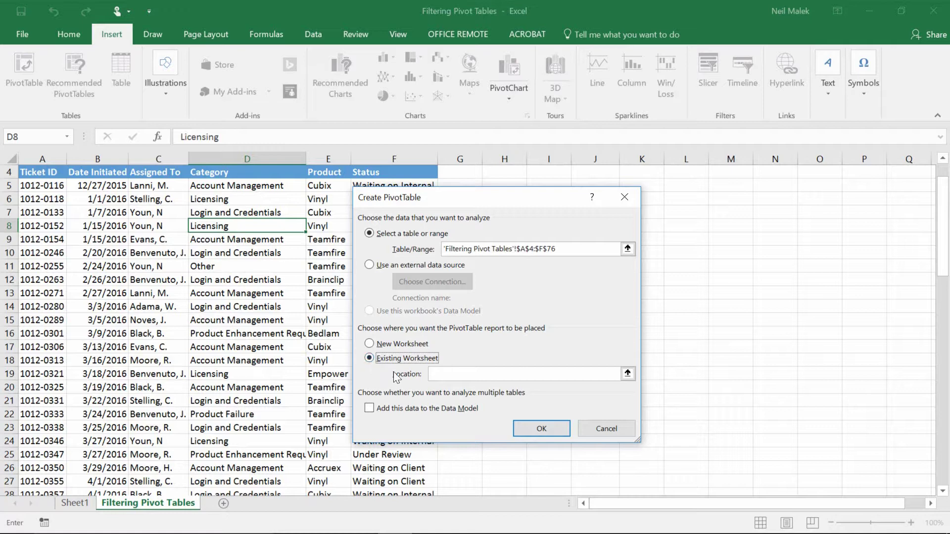
pyautogui.click(445, 375)
pyautogui.click(451, 373)
pyautogui.click(77, 506)
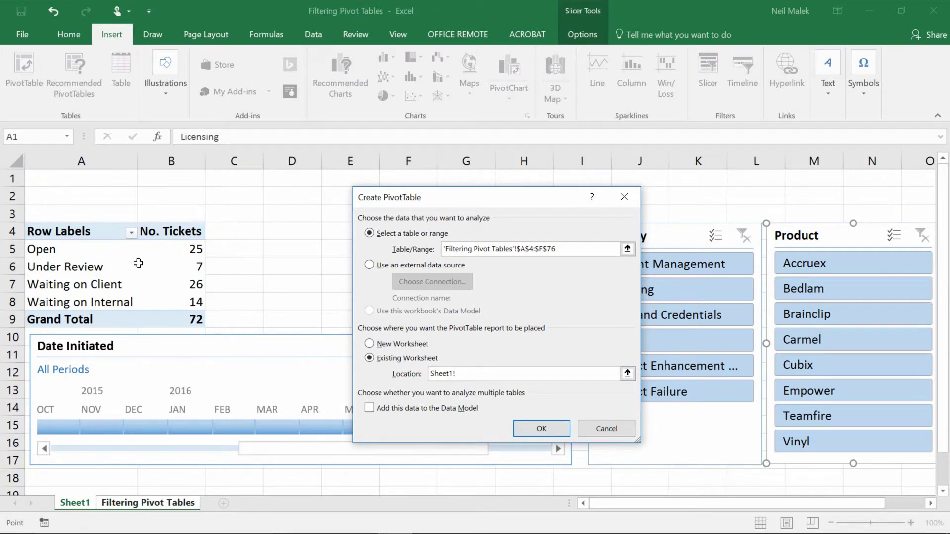
pyautogui.click(294, 233)
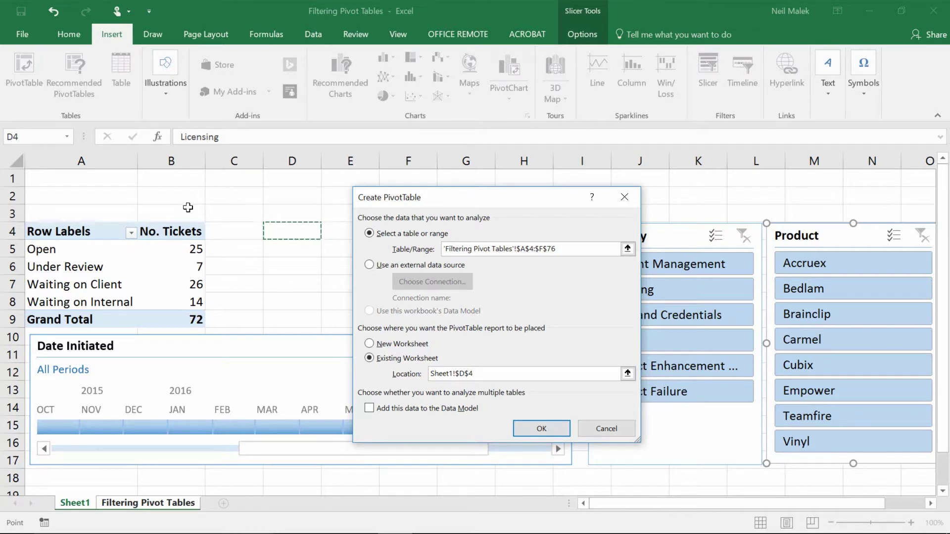
pyautogui.click(550, 430)
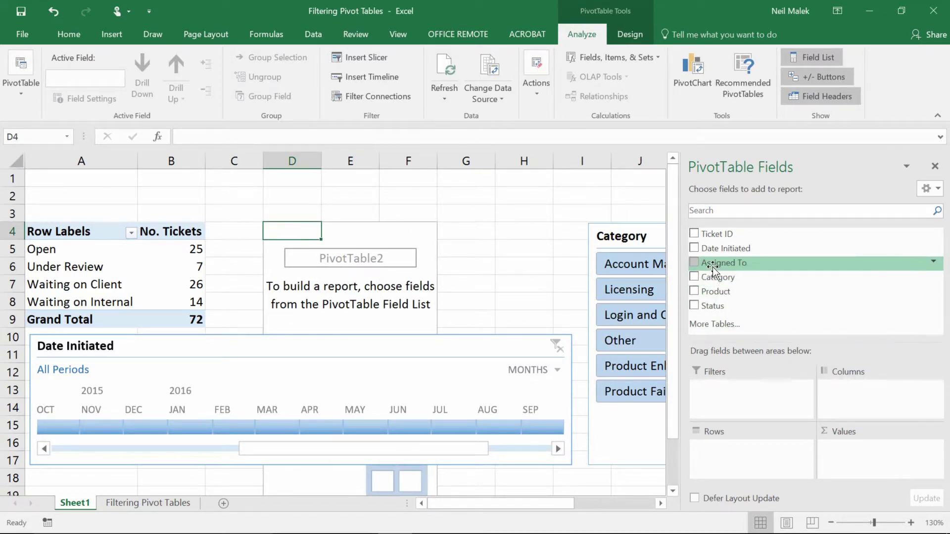
# Put Assigned To in Rows and count Ticket ID under the heading 'No. Tickets'.
pyautogui.moveTo(709, 263); pyautogui.dragTo(737, 456)
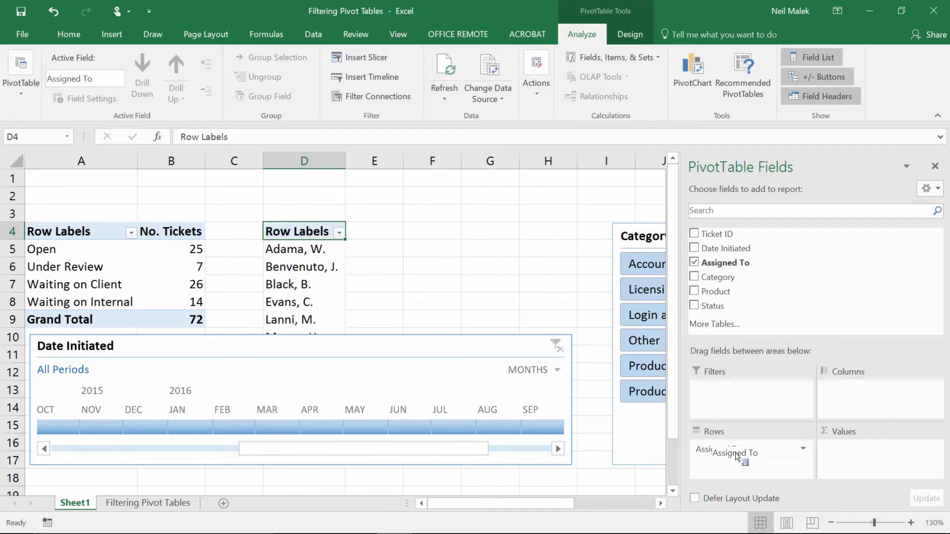
pyautogui.moveTo(742, 241); pyautogui.dragTo(875, 471)
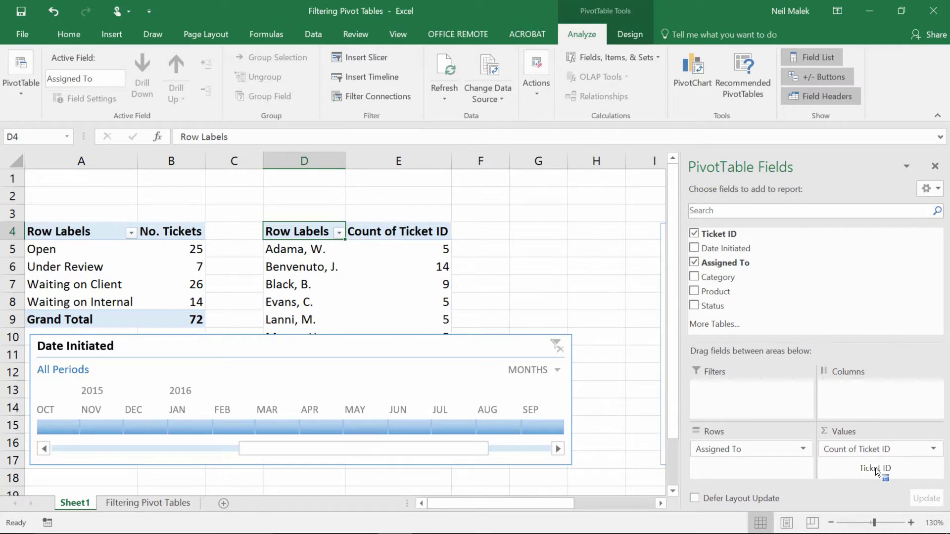
pyautogui.click(874, 449)
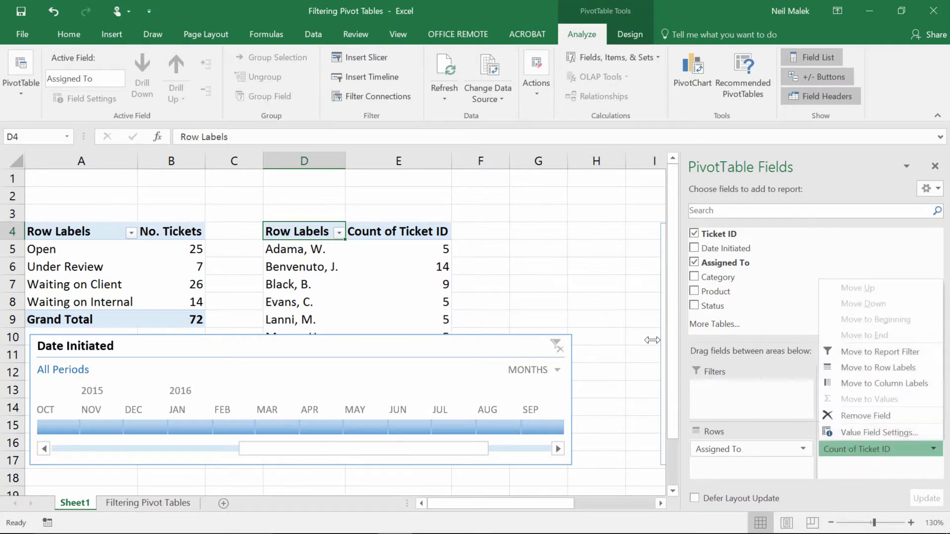
pyautogui.click(407, 230)
pyautogui.doubleClick(407, 230)
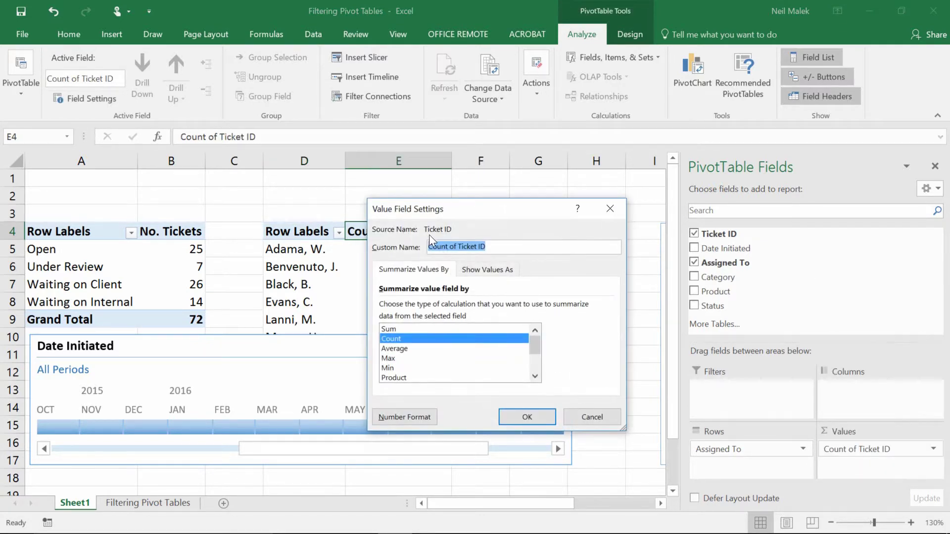
pyautogui.write('No. Tickets')
pyautogui.press('Return')
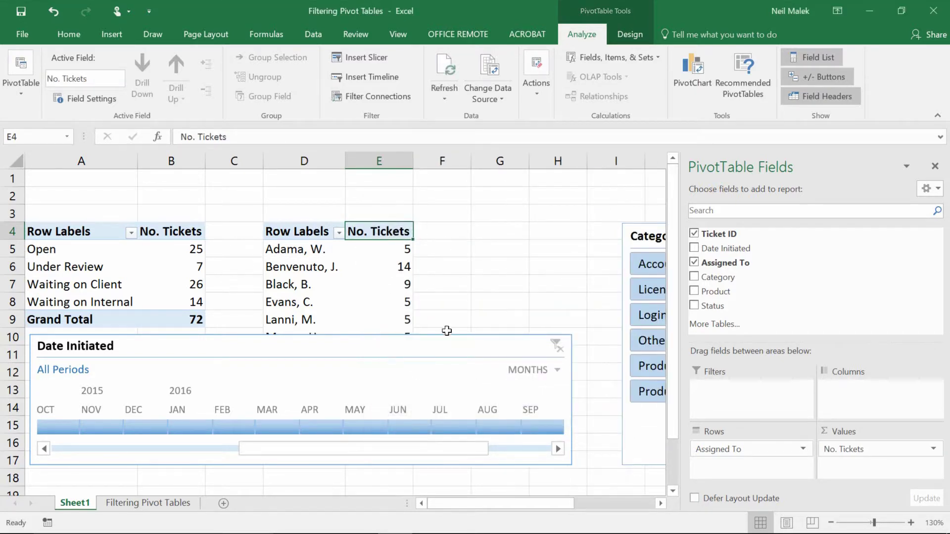
# Insert two blank rows at the sheet top and move the timeline to the top-left.
pyautogui.moveTo(484, 349); pyautogui.dragTo(522, 263)
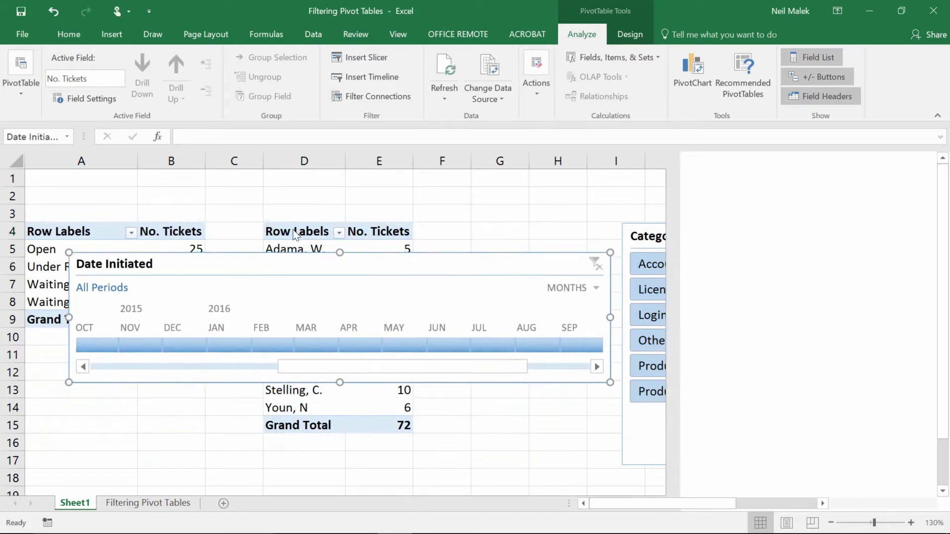
pyautogui.moveTo(10, 178); pyautogui.dragTo(9, 198)
pyautogui.rightClick(9, 198)
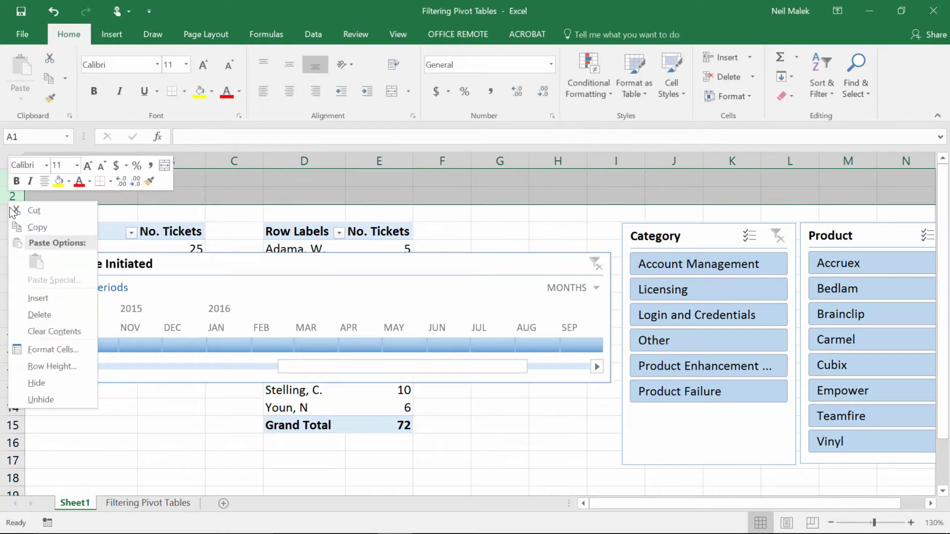
pyautogui.click(29, 299)
pyautogui.moveTo(212, 310); pyautogui.dragTo(192, 192)
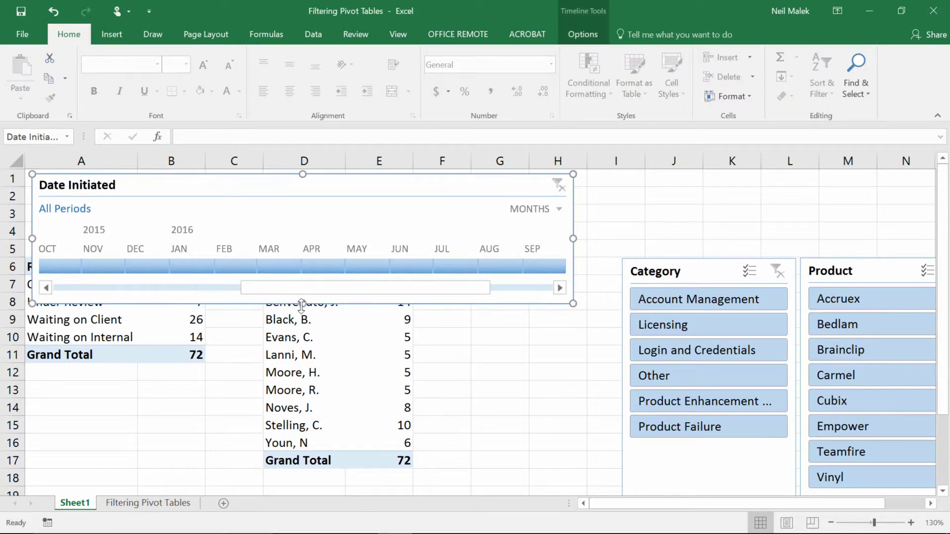
# Insert three blank rows above the pivots, briefly filter February 2016, then clear the date filter.
pyautogui.moveTo(302, 305); pyautogui.dragTo(287, 255)
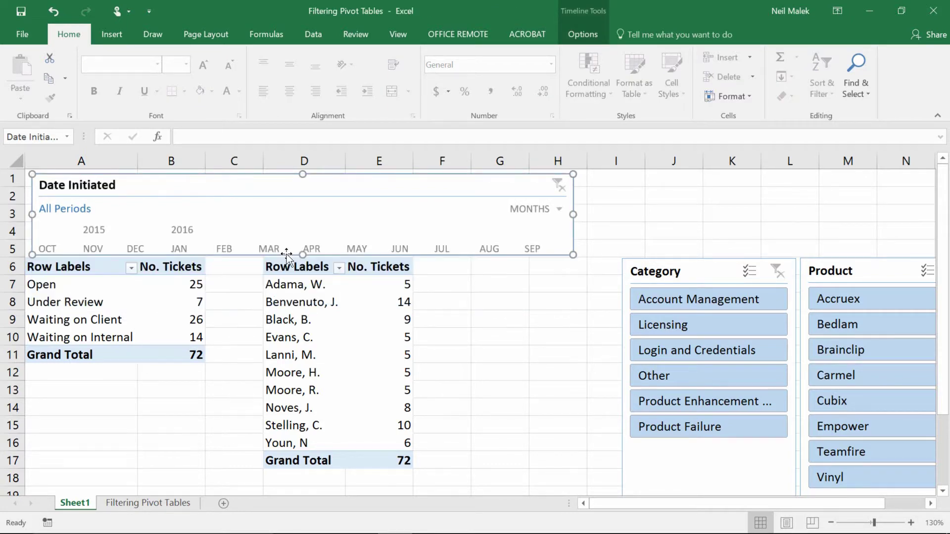
pyautogui.moveTo(5, 196); pyautogui.dragTo(4, 237)
pyautogui.rightClick(5, 237)
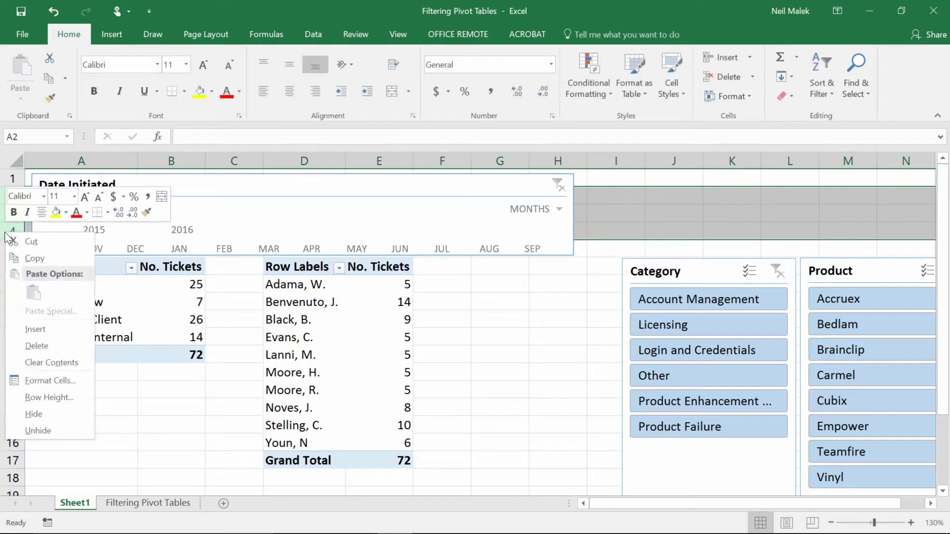
pyautogui.click(35, 329)
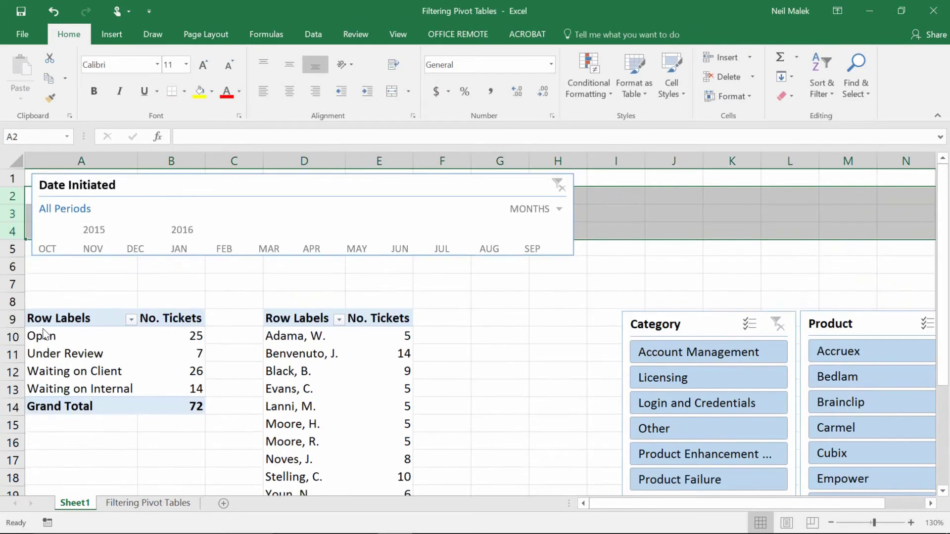
pyautogui.click(223, 252)
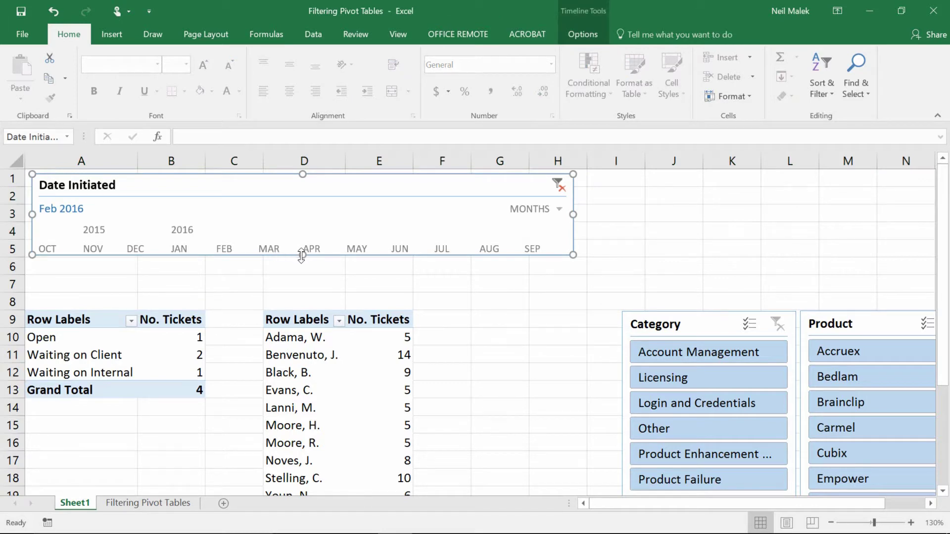
pyautogui.moveTo(303, 255); pyautogui.dragTo(303, 302)
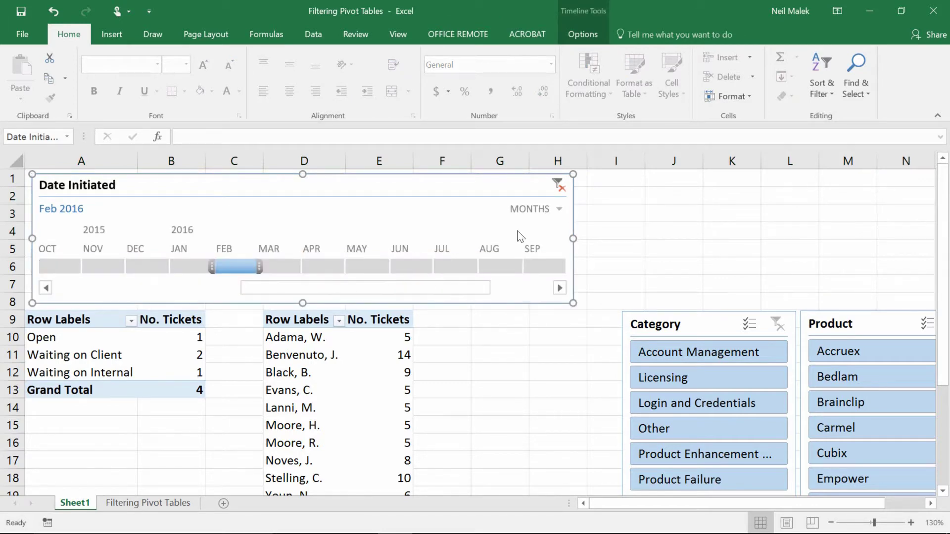
pyautogui.click(558, 184)
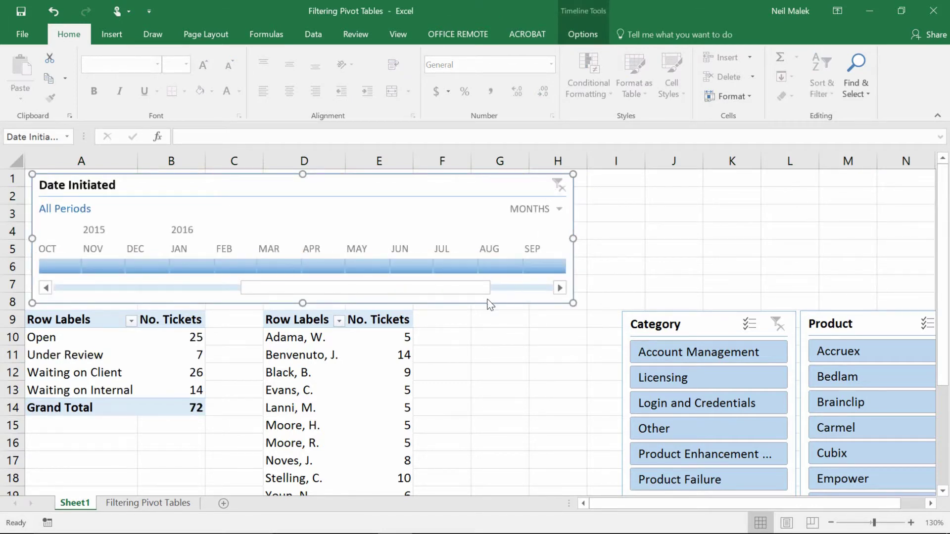
pyautogui.scroll(-1, 468, 307)
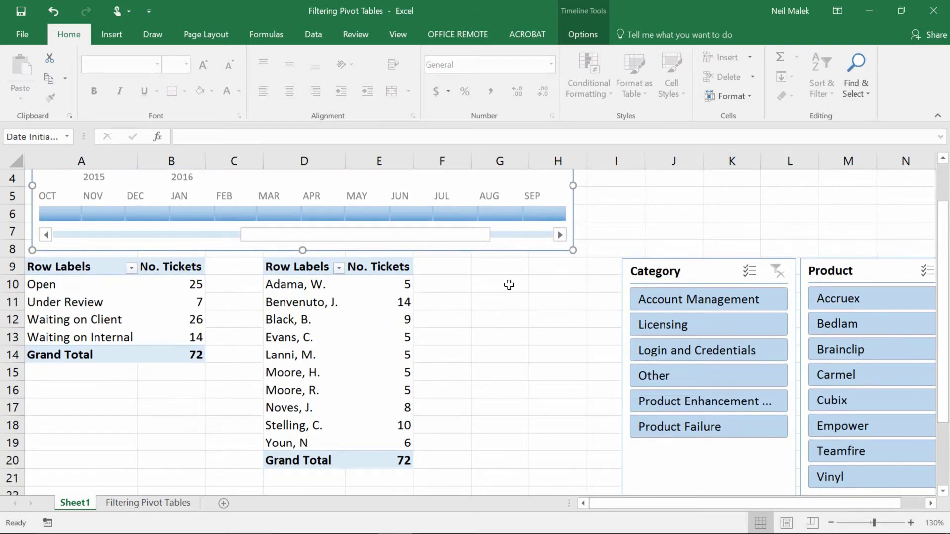
# Move the Category slicer beside the assignee pivot and the Product slicer next to it.
pyautogui.moveTo(692, 268); pyautogui.dragTo(498, 268)
pyautogui.moveTo(839, 277); pyautogui.dragTo(647, 276)
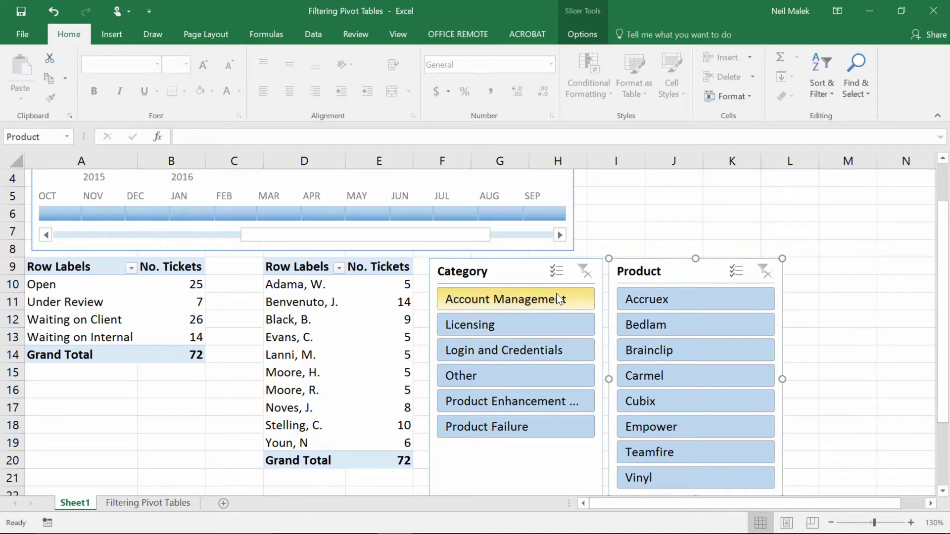
pyautogui.click(508, 272)
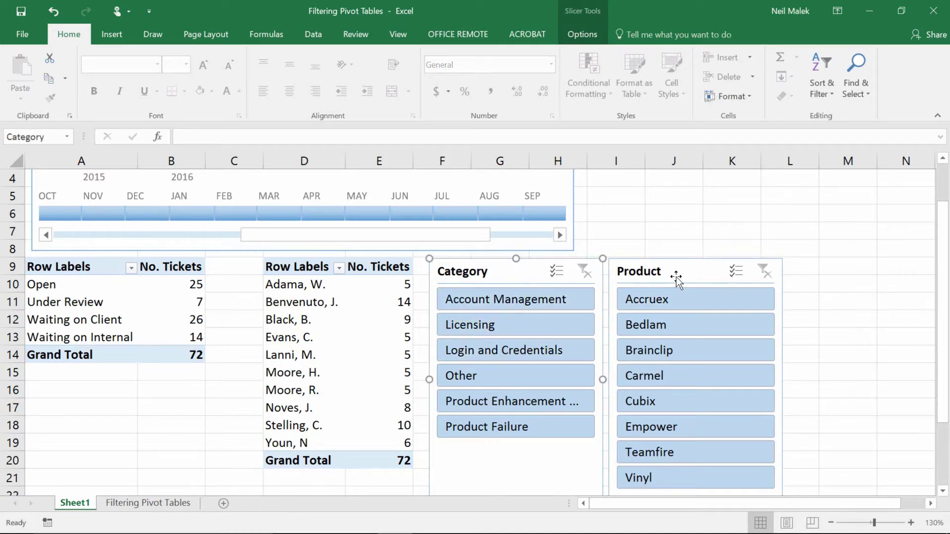
pyautogui.click(676, 275)
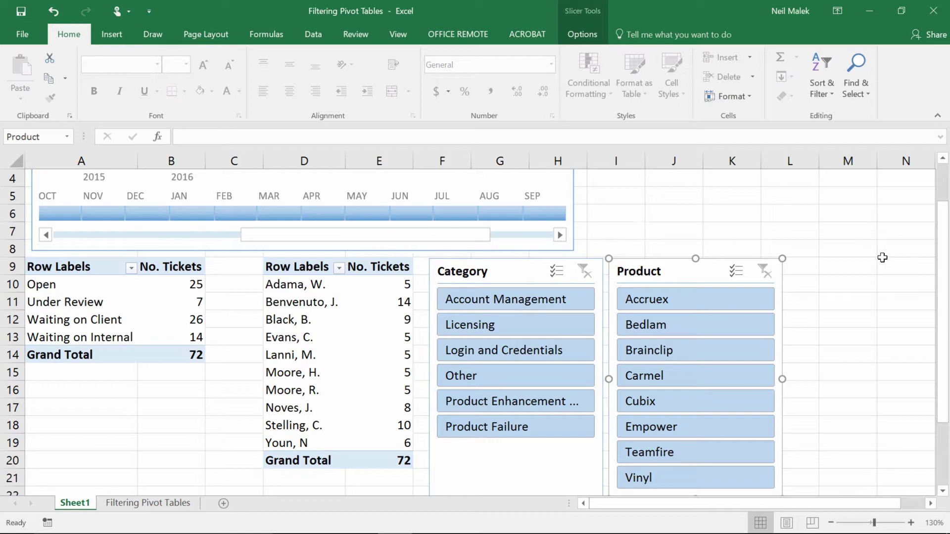
pyautogui.moveTo(944, 213); pyautogui.dragTo(946, 184)
pyautogui.click(433, 184)
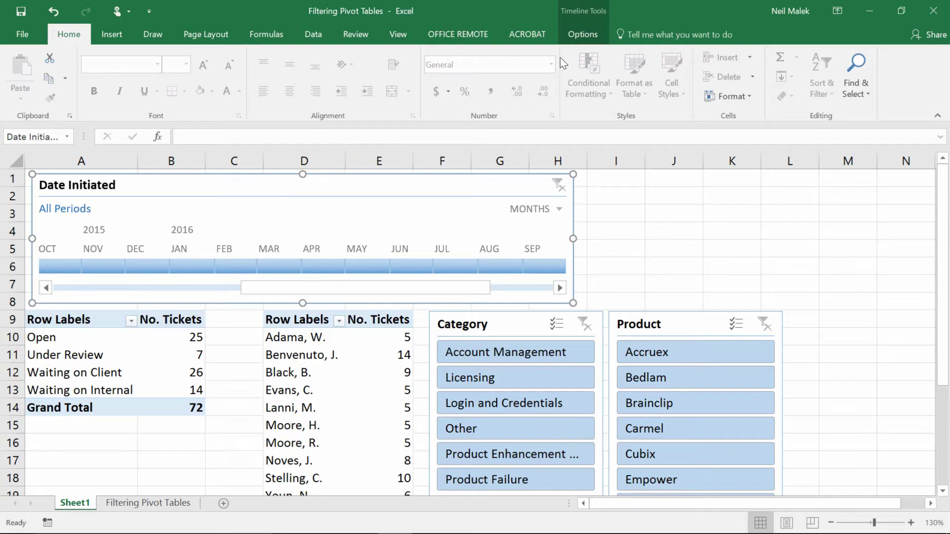
# Add PivotTable2 to the Date Initiated timeline's report connections alongside PivotTable1.
pyautogui.click(580, 34)
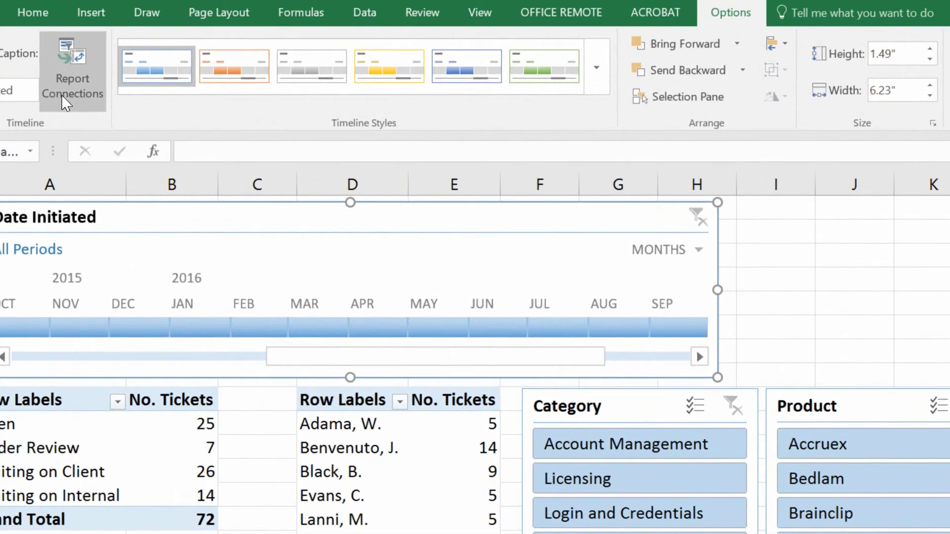
pyautogui.click(100, 102)
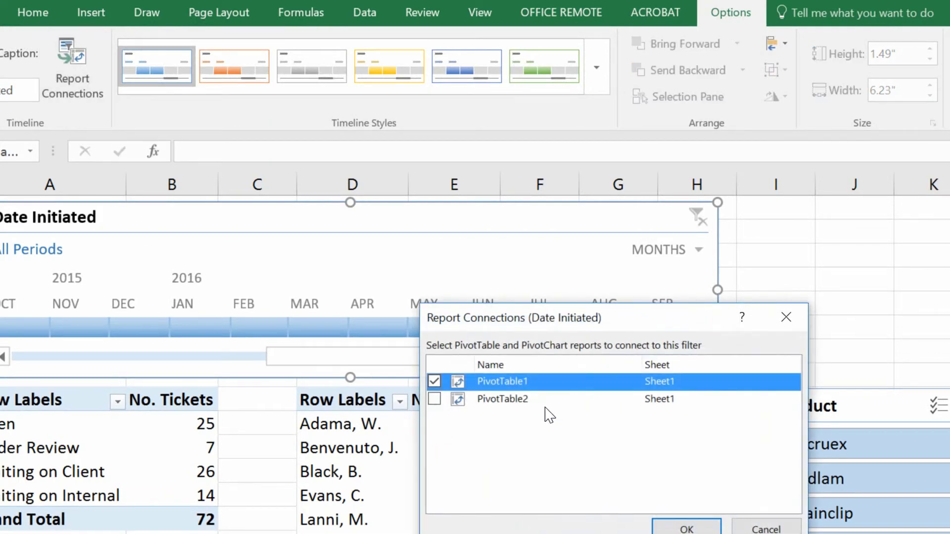
pyautogui.click(435, 398)
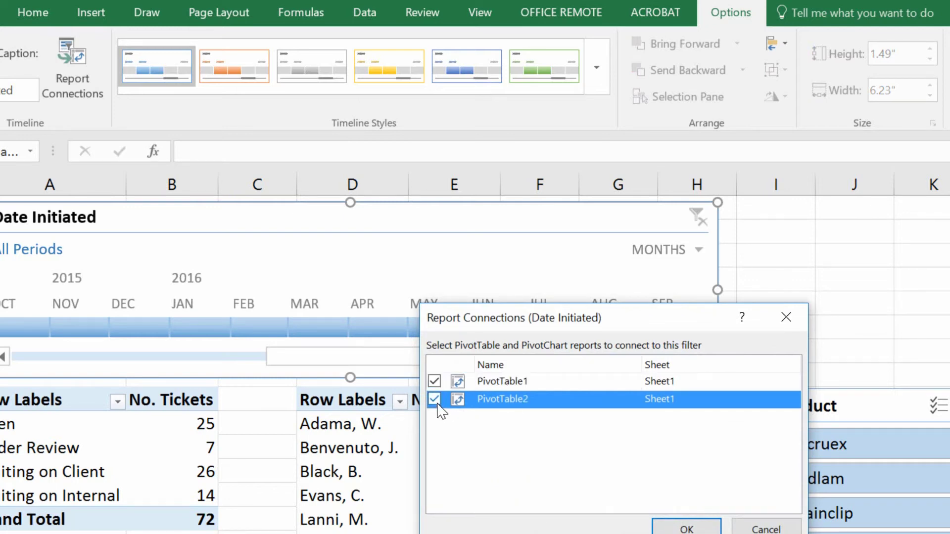
pyautogui.click(687, 530)
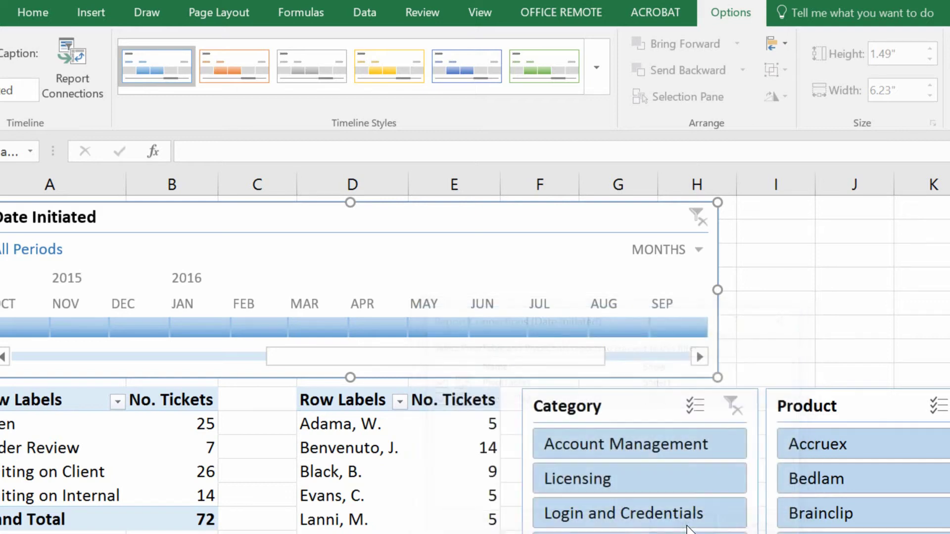
pyautogui.click(609, 407)
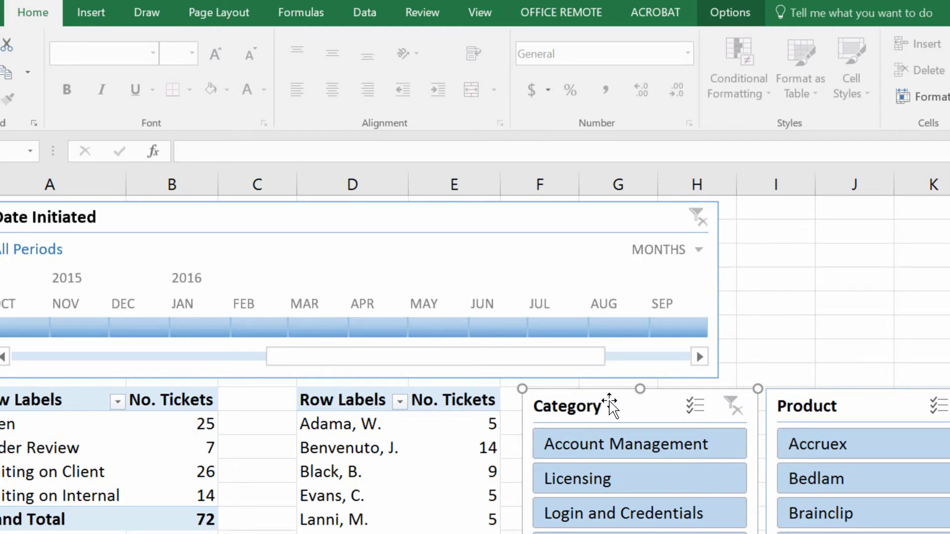
# Connect the Category slicer to PivotTable2 as well.
pyautogui.click(742, 10)
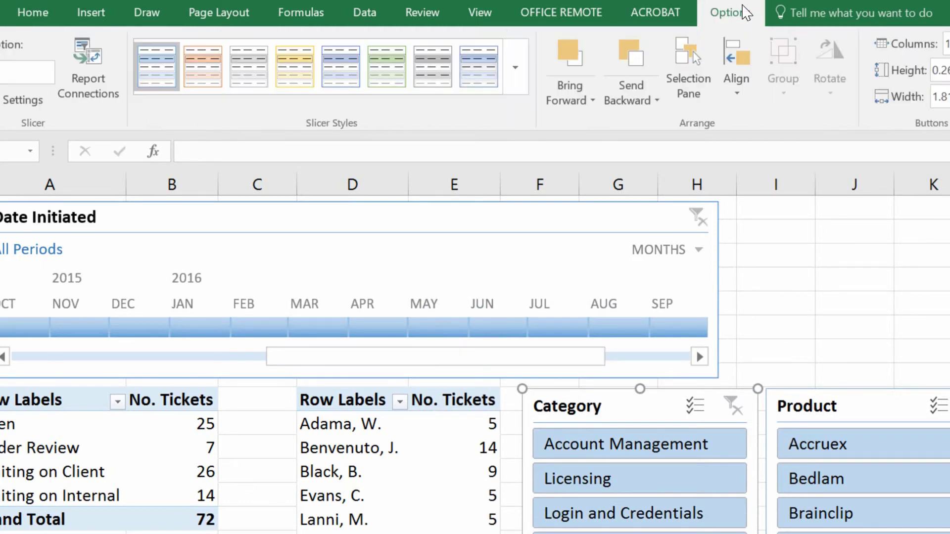
pyautogui.click(85, 96)
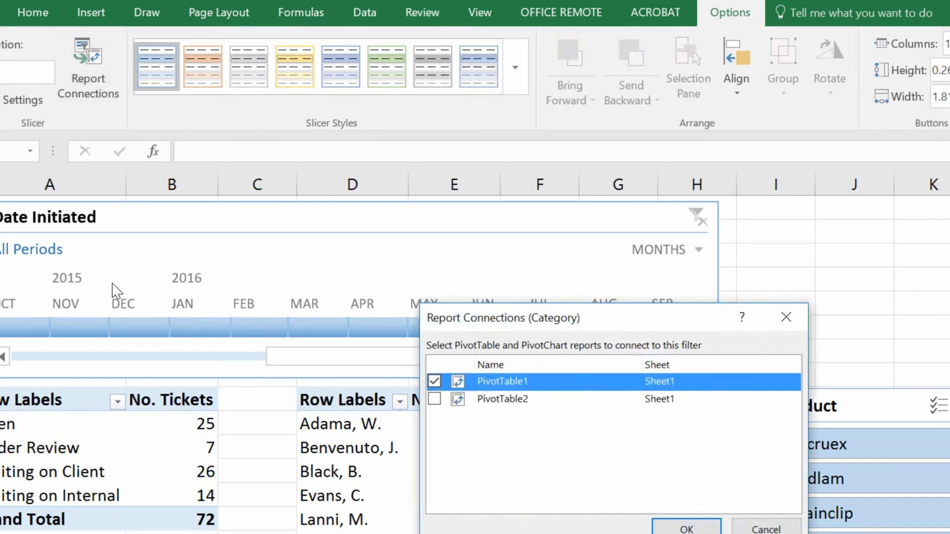
pyautogui.click(435, 399)
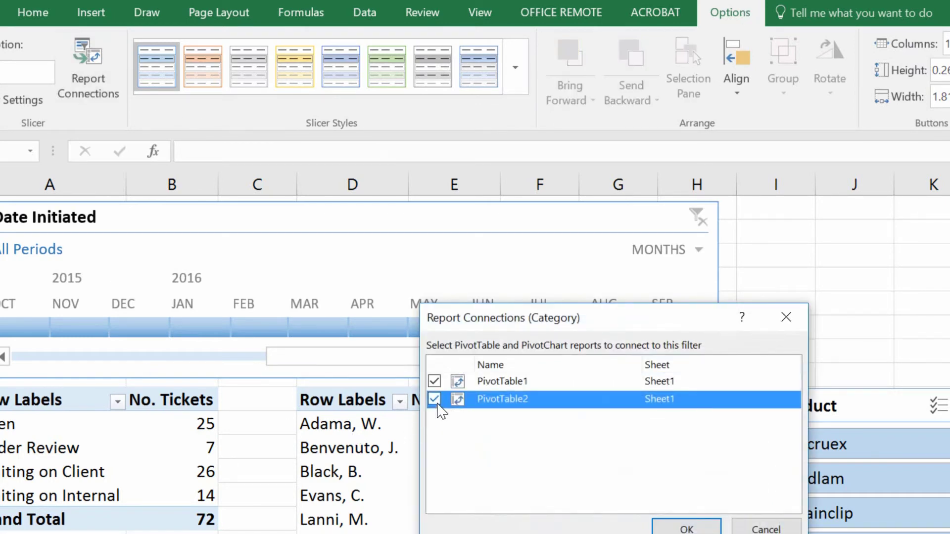
pyautogui.click(688, 529)
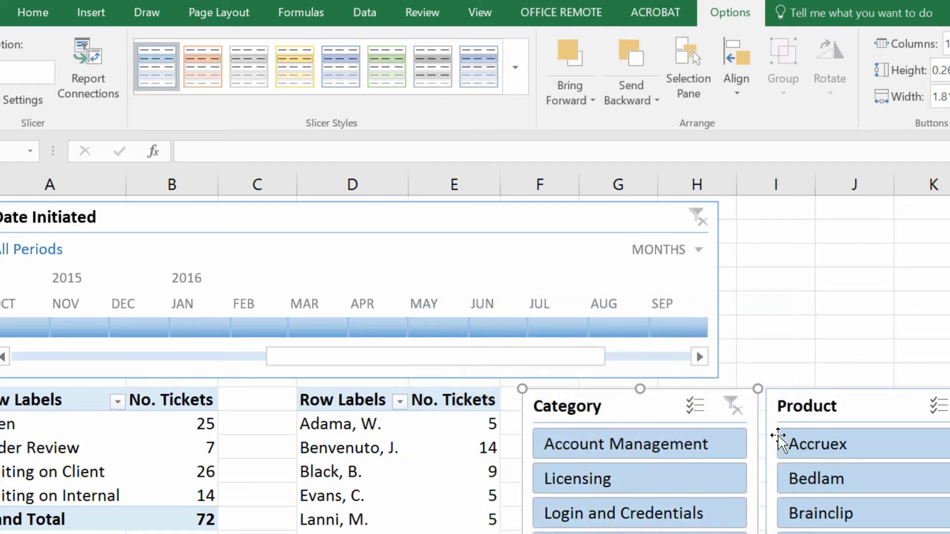
# Connect the Product slicer to PivotTable2 as well.
pyautogui.click(817, 404)
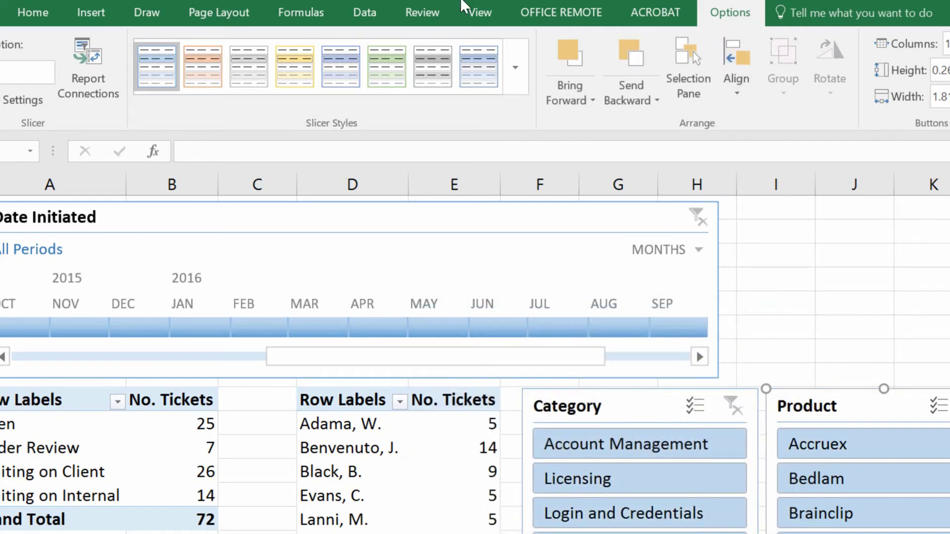
pyautogui.click(98, 83)
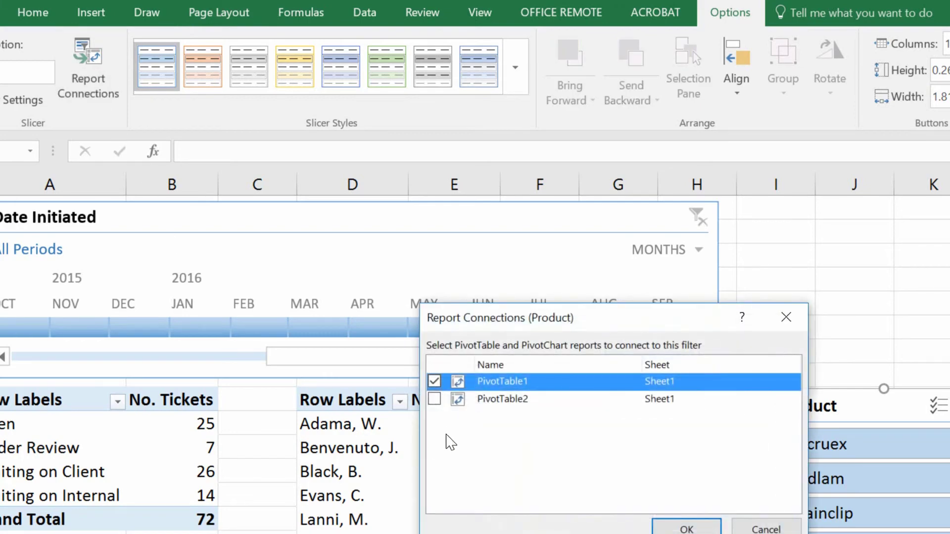
pyautogui.click(435, 399)
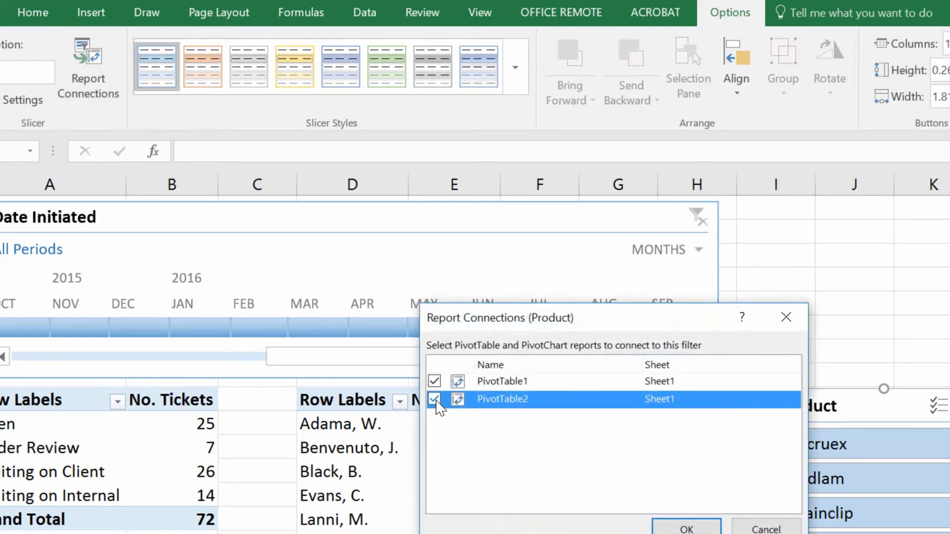
pyautogui.click(686, 528)
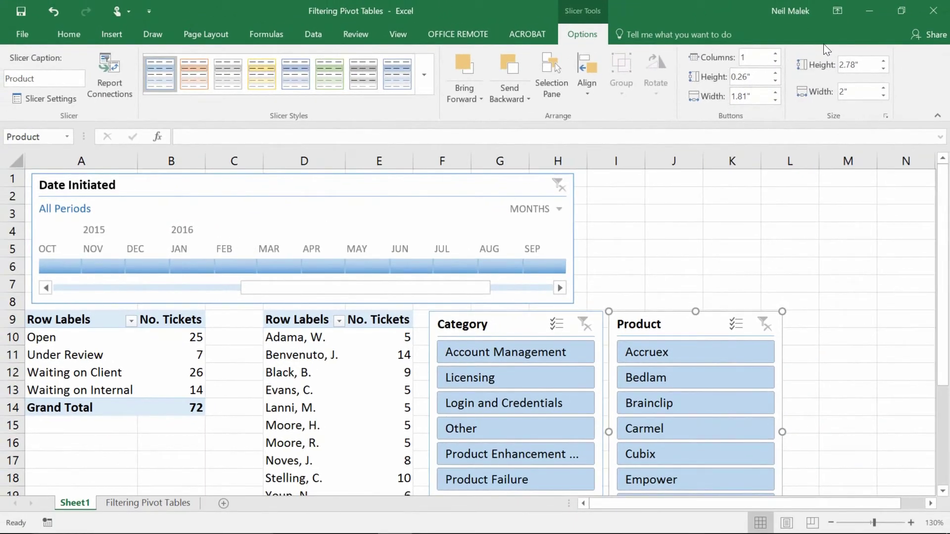
# Auto-hide the ribbon, align the timeline and slicers, and filter to Jan 2016 (total 4).
pyautogui.click(837, 12)
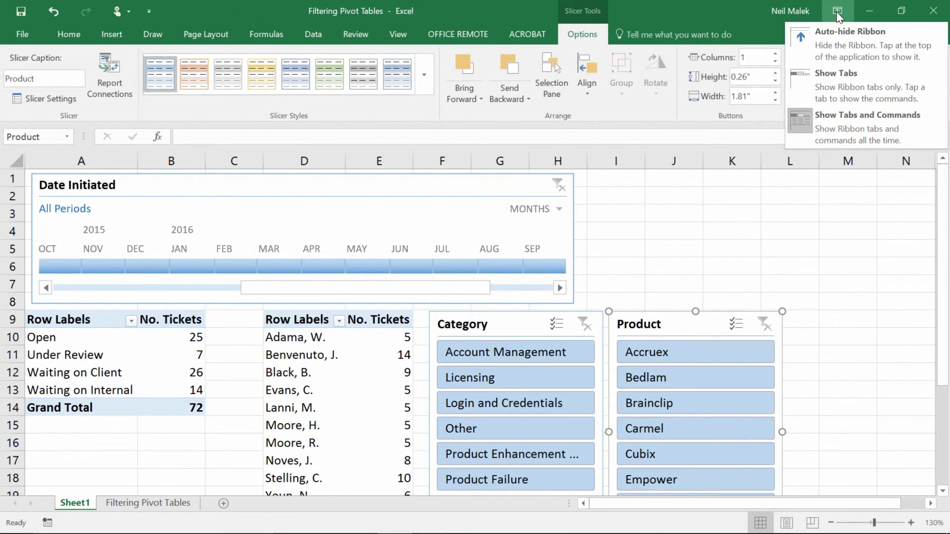
pyautogui.click(833, 33)
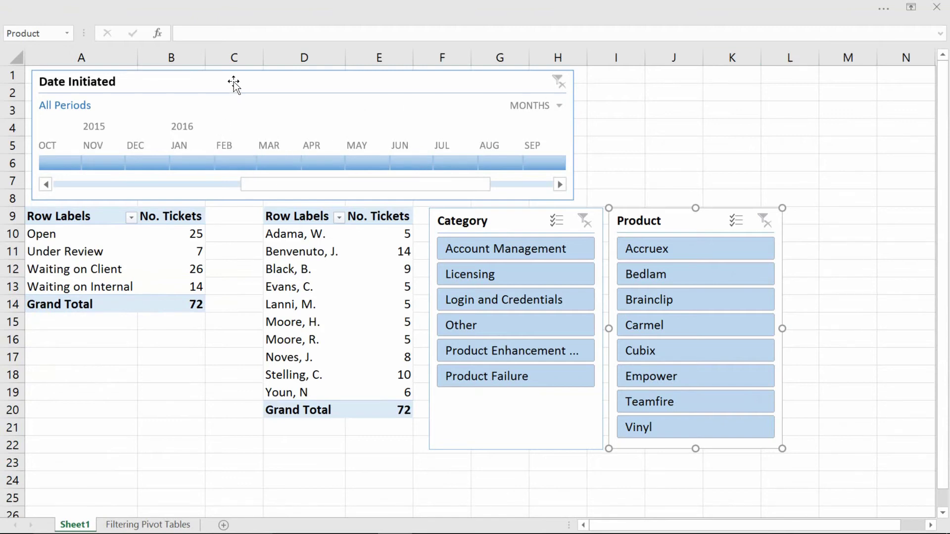
pyautogui.moveTo(233, 81); pyautogui.dragTo(228, 80)
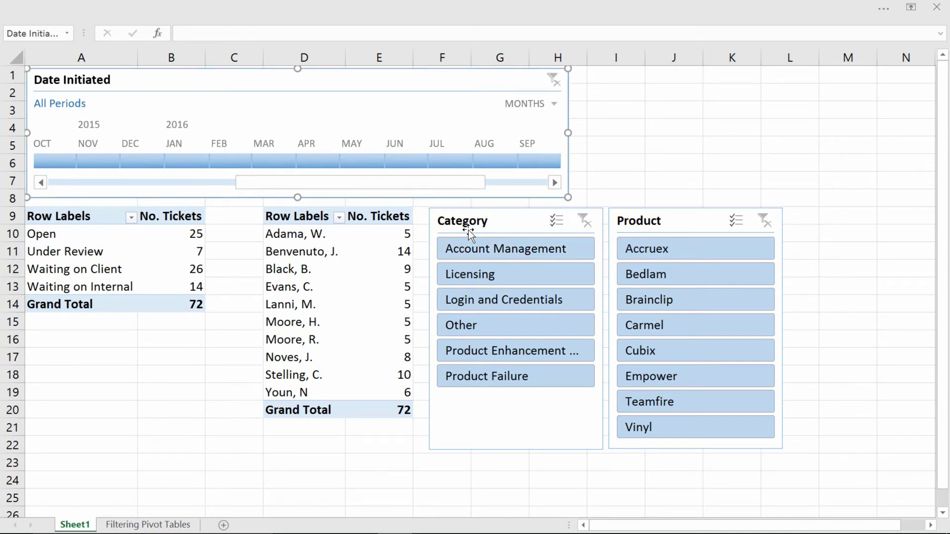
pyautogui.moveTo(649, 222); pyautogui.dragTo(686, 221)
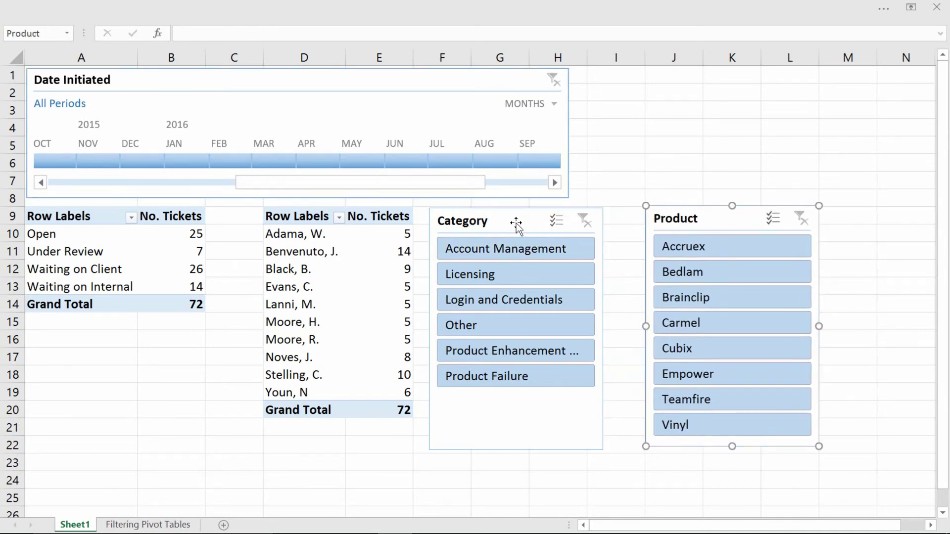
pyautogui.moveTo(515, 223); pyautogui.dragTo(559, 220)
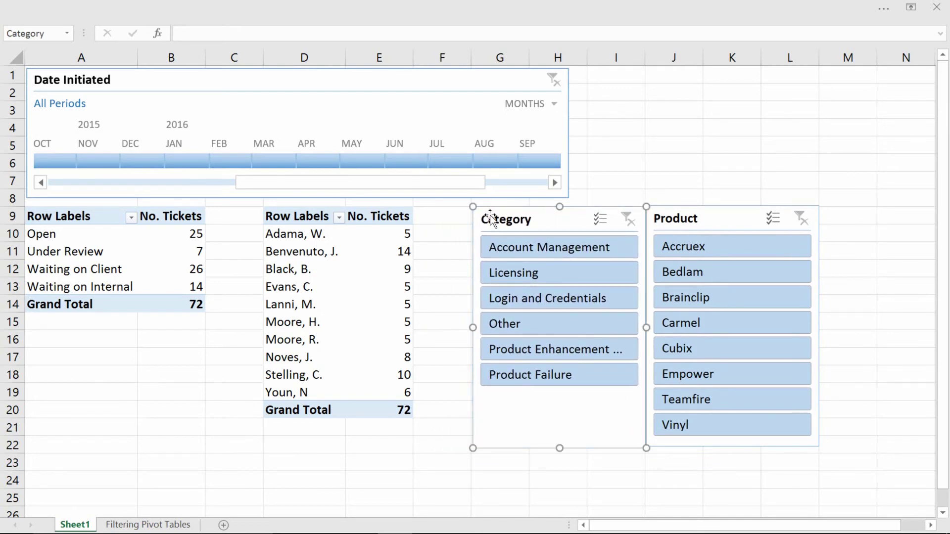
pyautogui.click(193, 162)
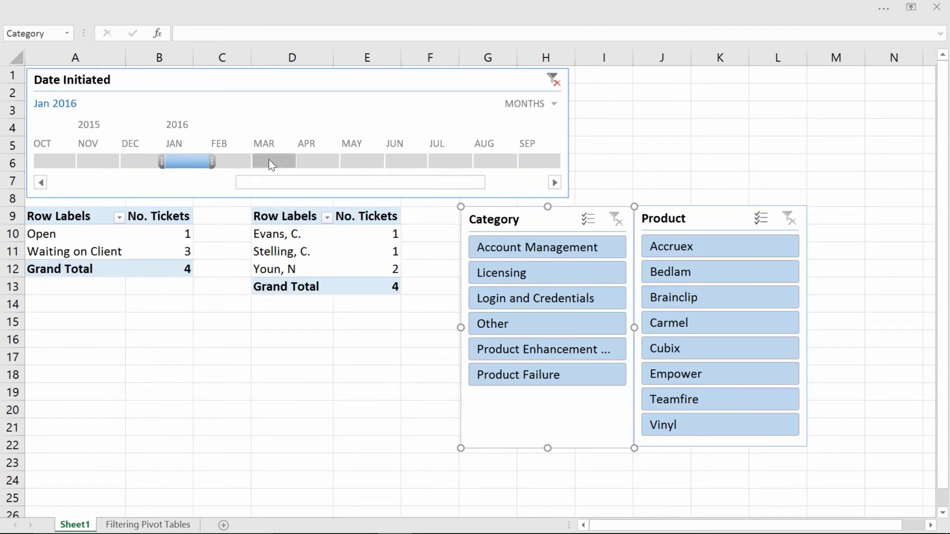
# Filter to Feb–Jun 2016 and the Product Failure and Other categories.
pyautogui.moveTo(233, 162); pyautogui.dragTo(408, 164)
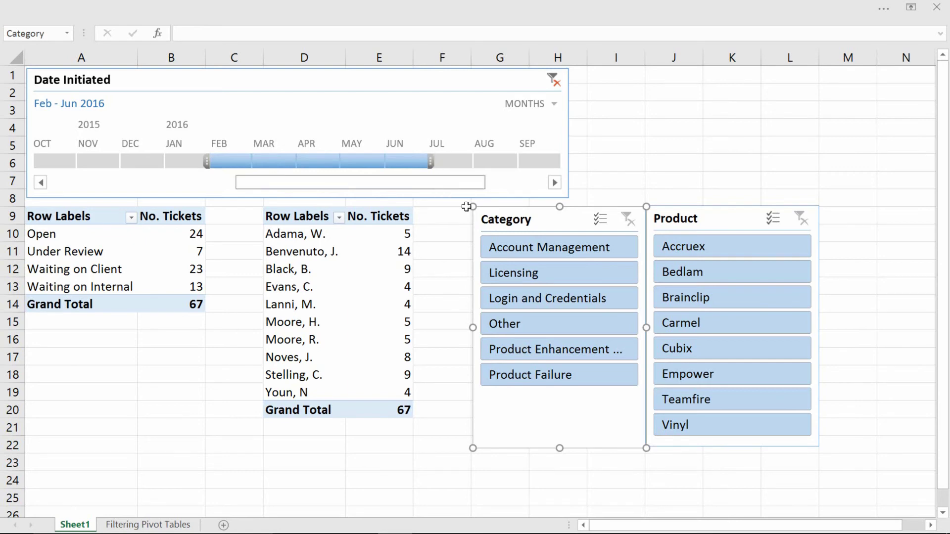
pyautogui.click(549, 378)
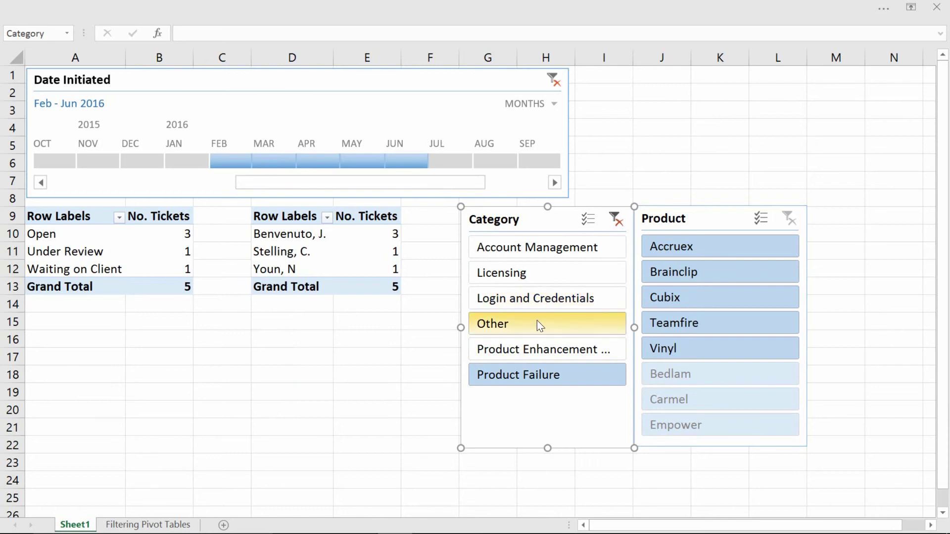
pyautogui.keyDown('ctrl'); pyautogui.click(497, 325); pyautogui.keyUp('ctrl')
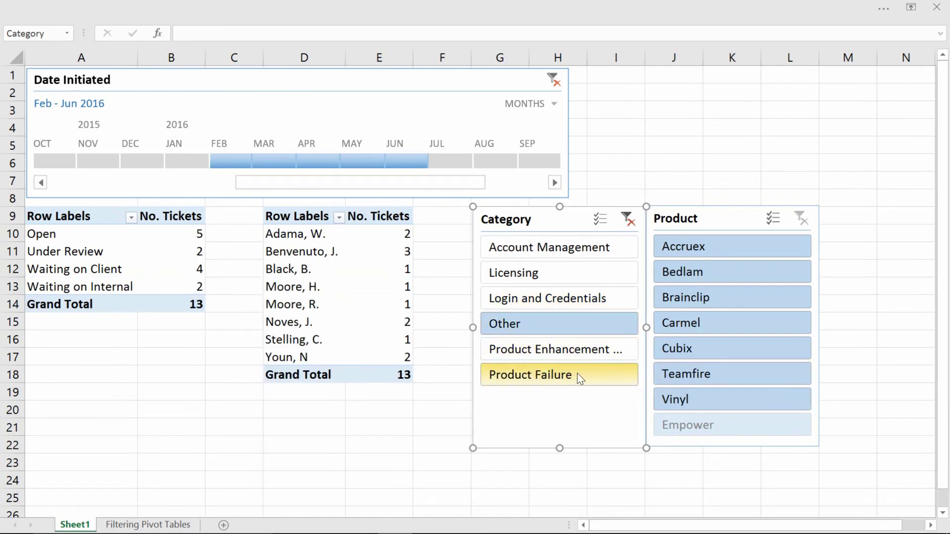
# Limit the products to Teamfire, Cubix and Bedlam, giving a total of 7.
pyautogui.click(687, 375)
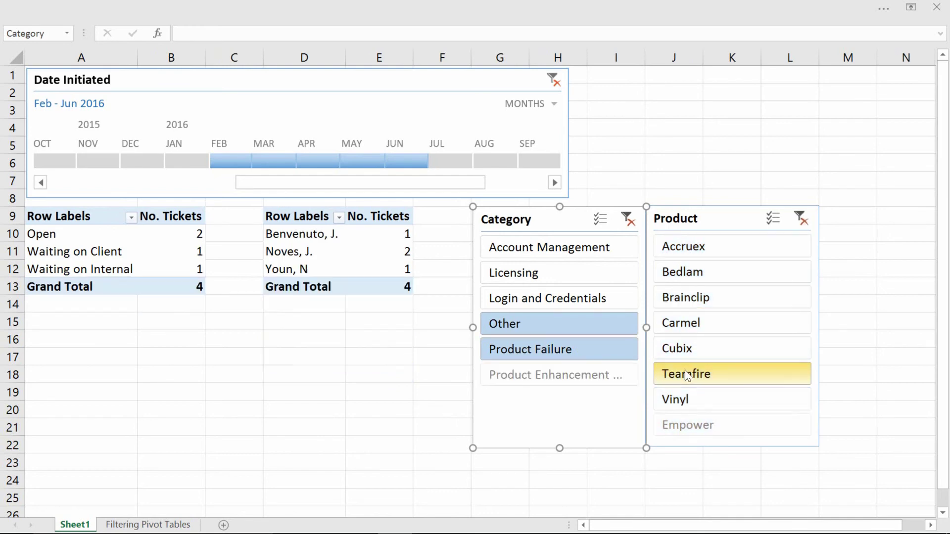
pyautogui.keyDown('ctrl'); pyautogui.click(684, 349); pyautogui.keyUp('ctrl')
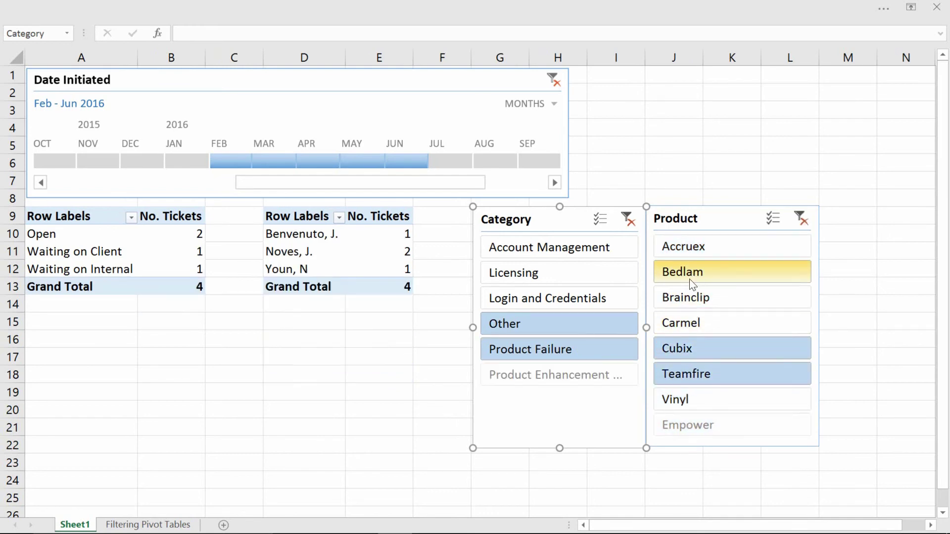
pyautogui.keyDown('ctrl'); pyautogui.click(693, 279); pyautogui.keyUp('ctrl')
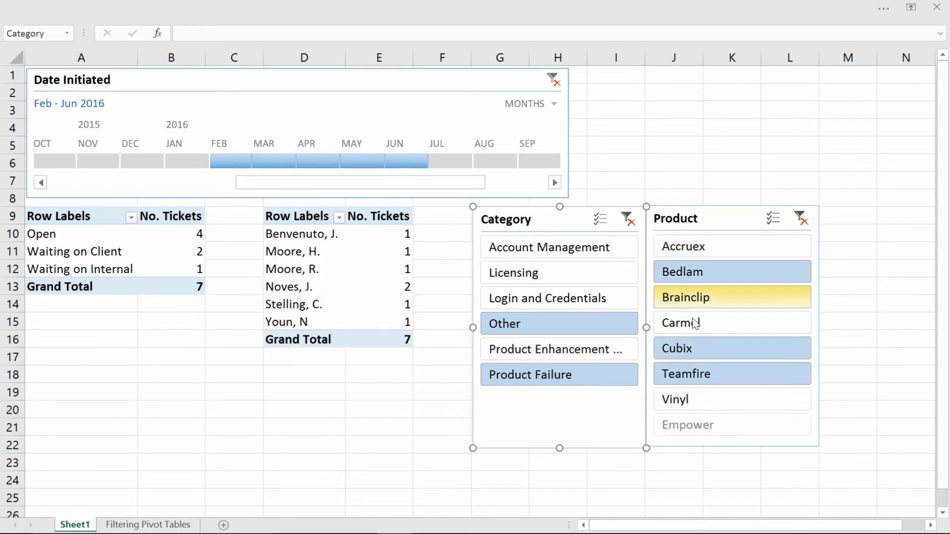